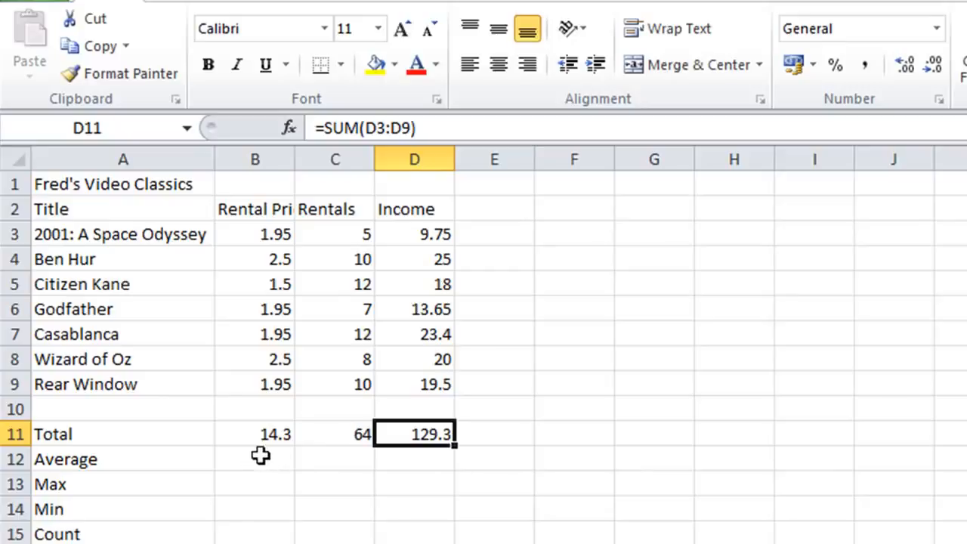
# Enter the formula =average(B3:B9) in cell B12 to average the rental prices
pyautogui.click(261, 459)
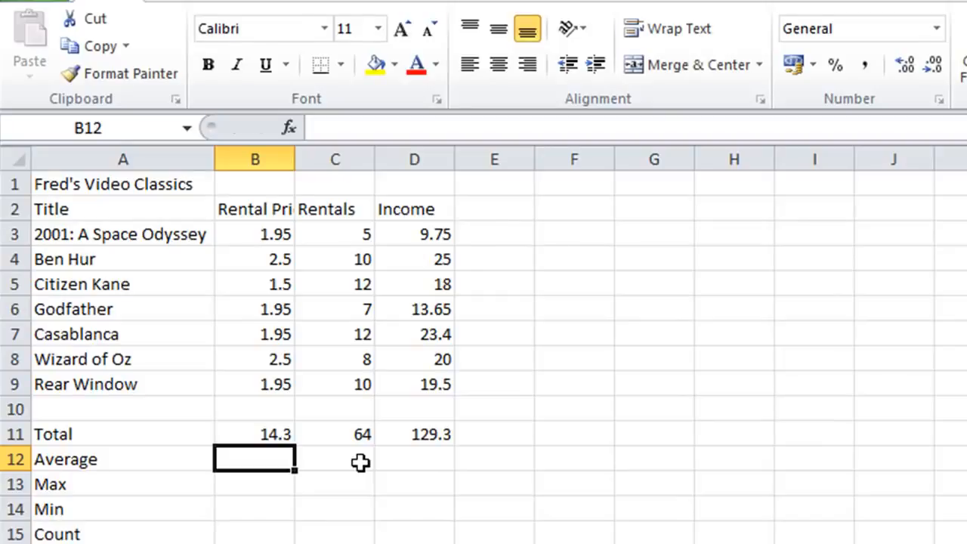
pyautogui.write('=')
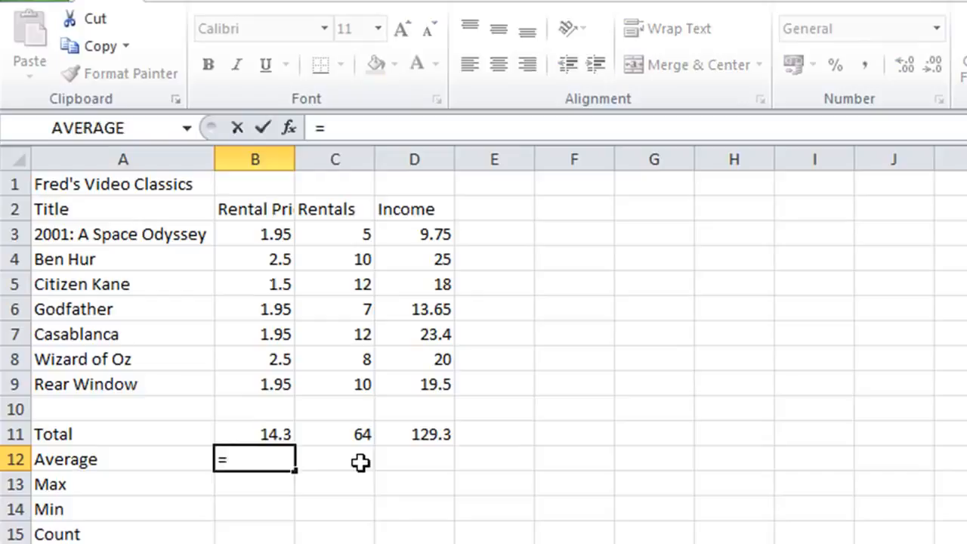
pyautogui.write('ave')
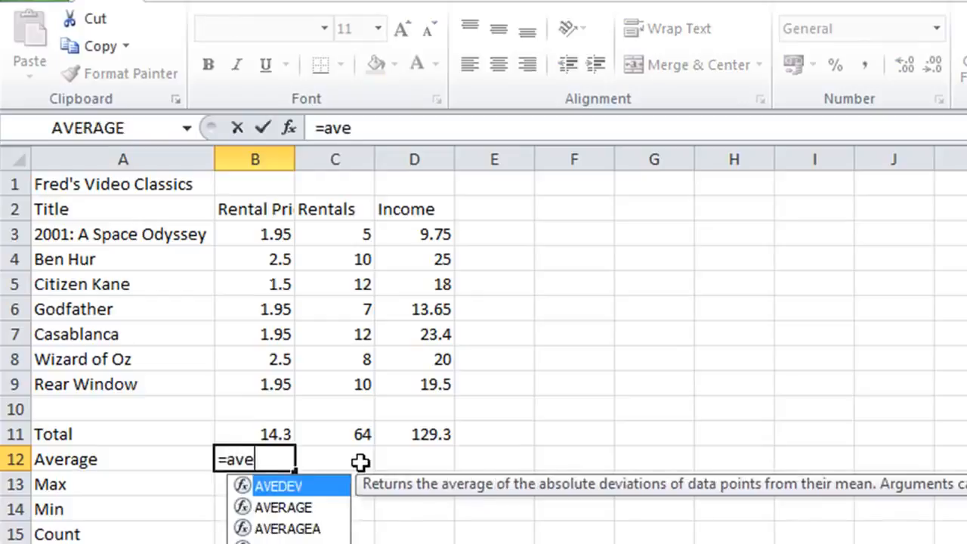
pyautogui.write('rage')
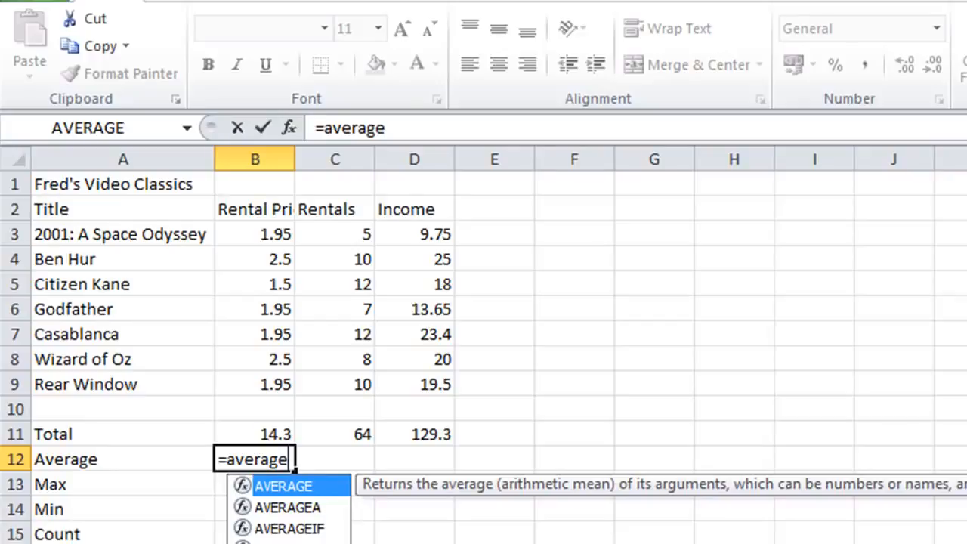
pyautogui.write('(')
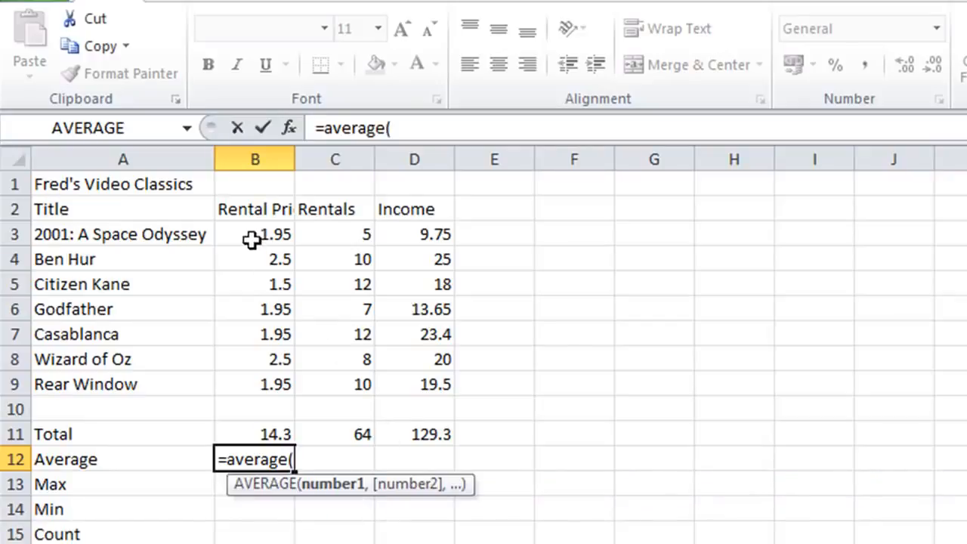
pyautogui.moveTo(253, 239); pyautogui.dragTo(249, 380)
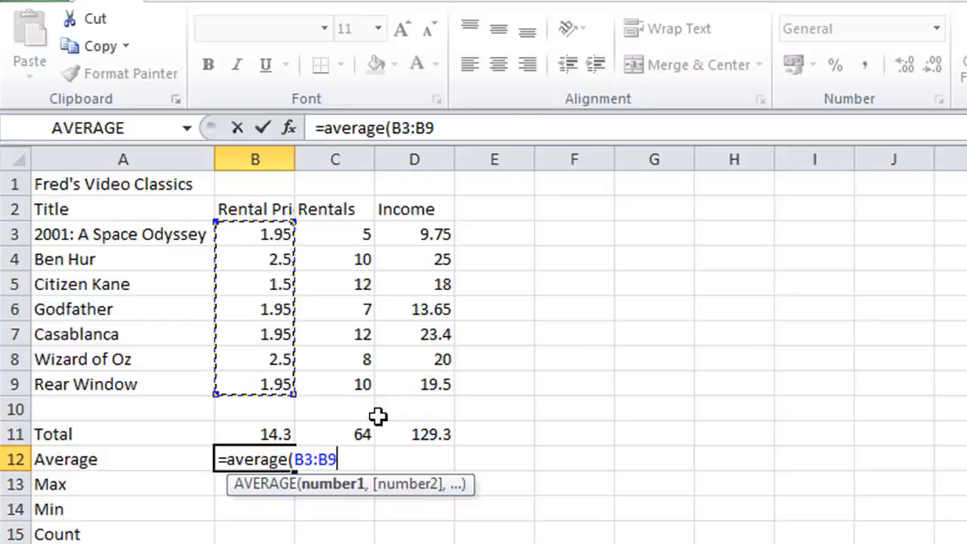
pyautogui.write(')')
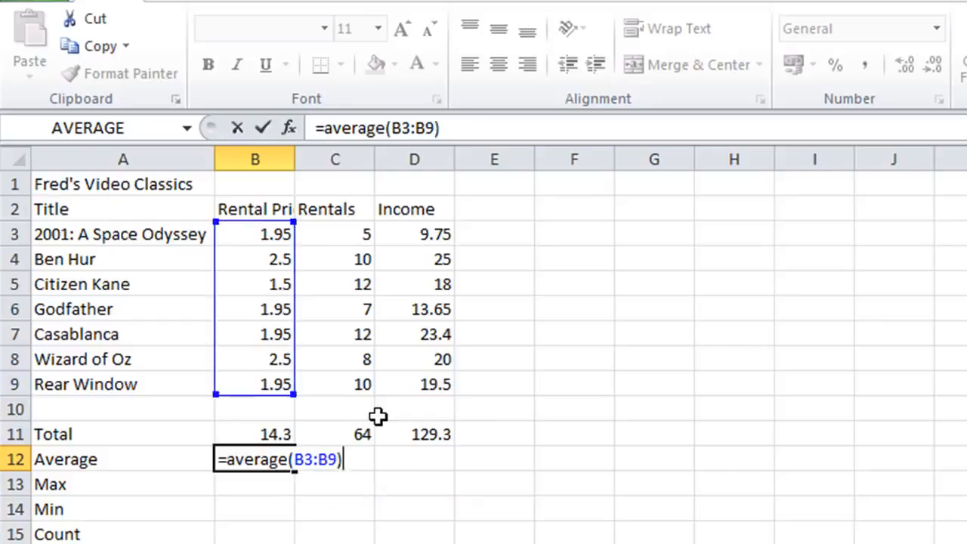
pyautogui.press('Return')
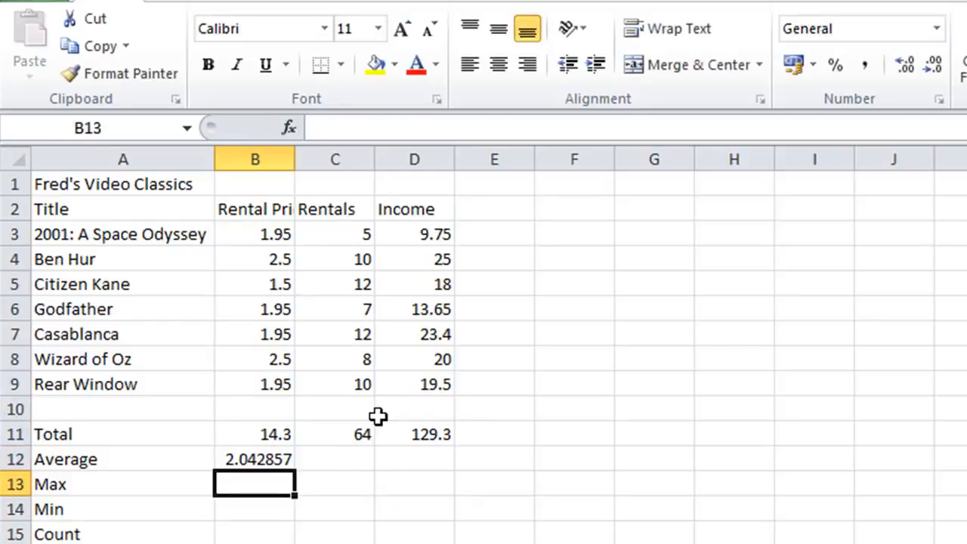
# Insert the AVERAGE function from the Statistical category into cell C12 using the Insert Function dialog
pyautogui.click(320, 460)
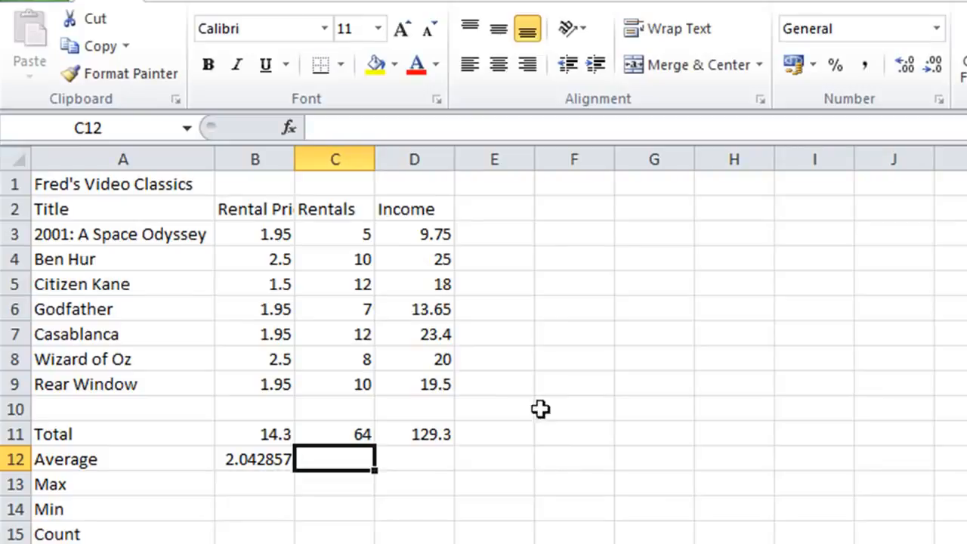
pyautogui.click(289, 130)
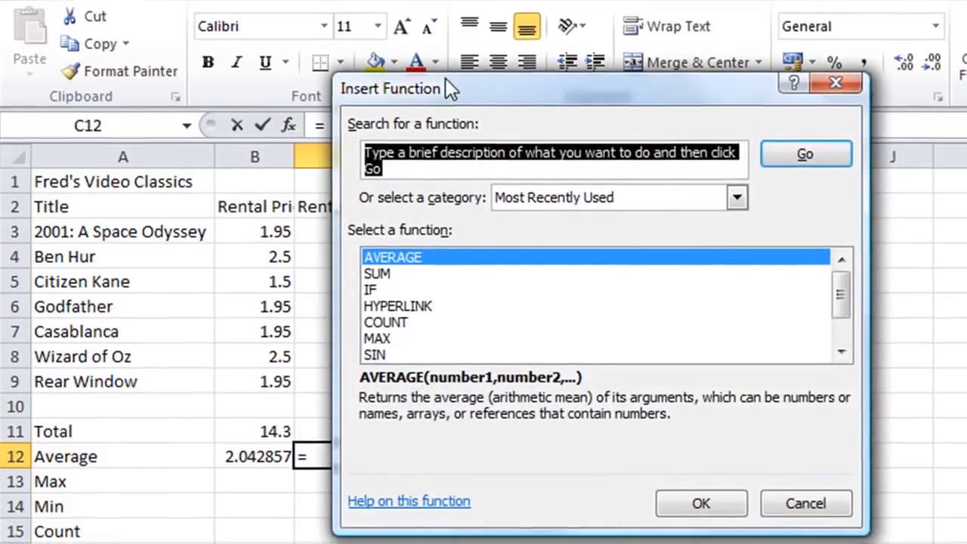
pyautogui.moveTo(446, 80); pyautogui.dragTo(467, 178)
pyautogui.moveTo(456, 117); pyautogui.dragTo(470, 128)
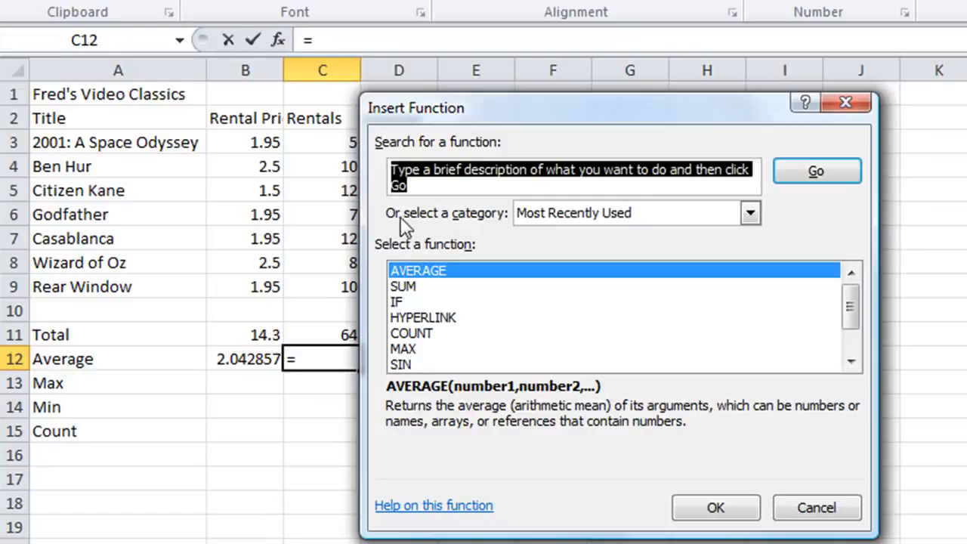
pyautogui.click(750, 214)
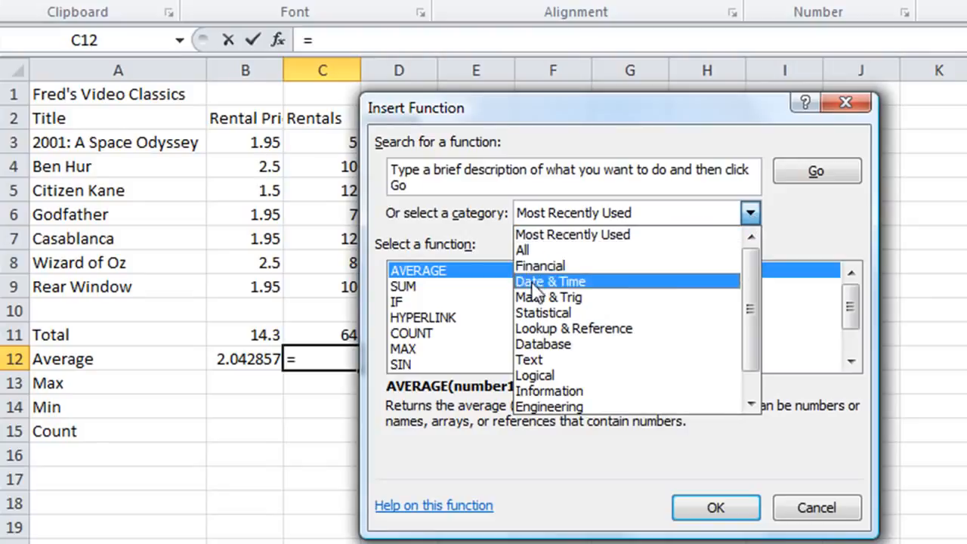
pyautogui.click(582, 314)
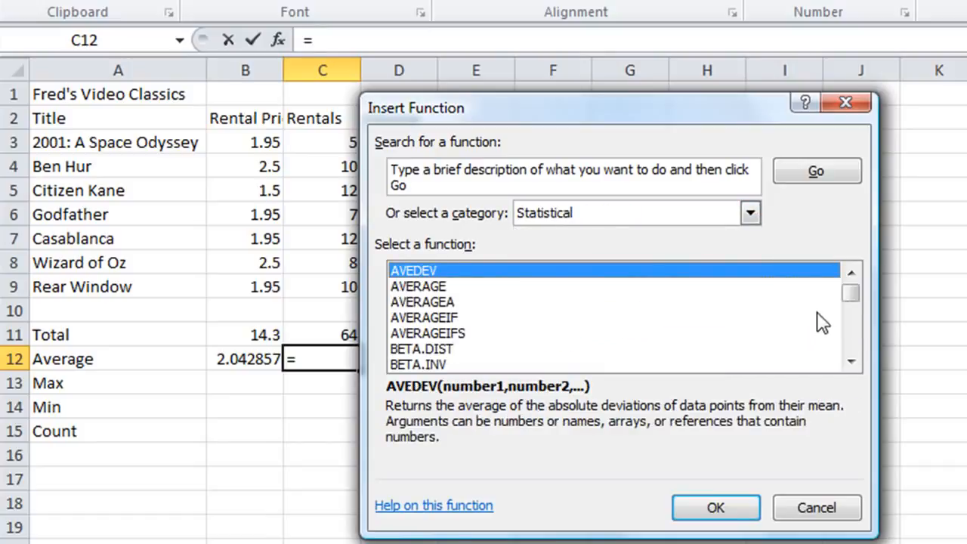
pyautogui.moveTo(853, 294)
pyautogui.mouseDown()
pyautogui.moveTo(856, 336)
pyautogui.moveTo(856, 295)
pyautogui.mouseUp()
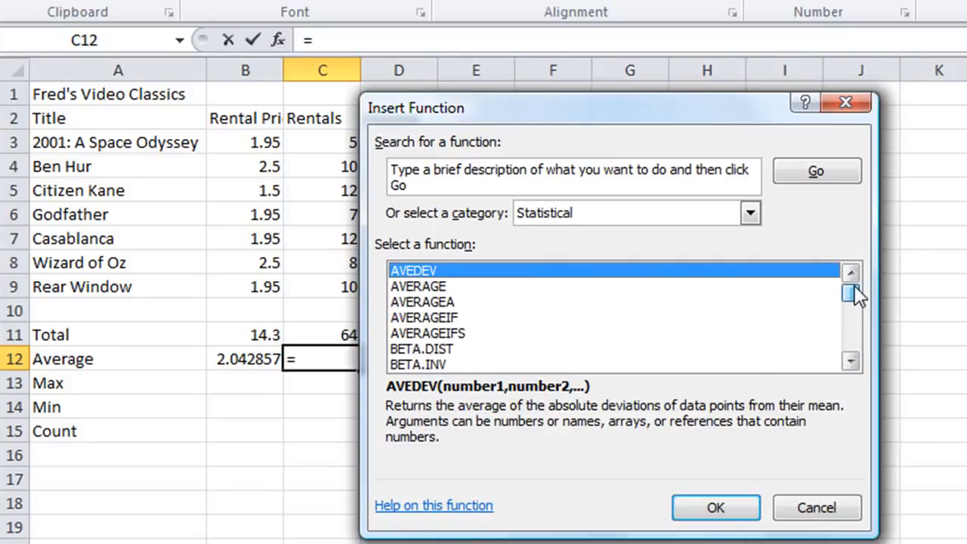
pyautogui.click(451, 288)
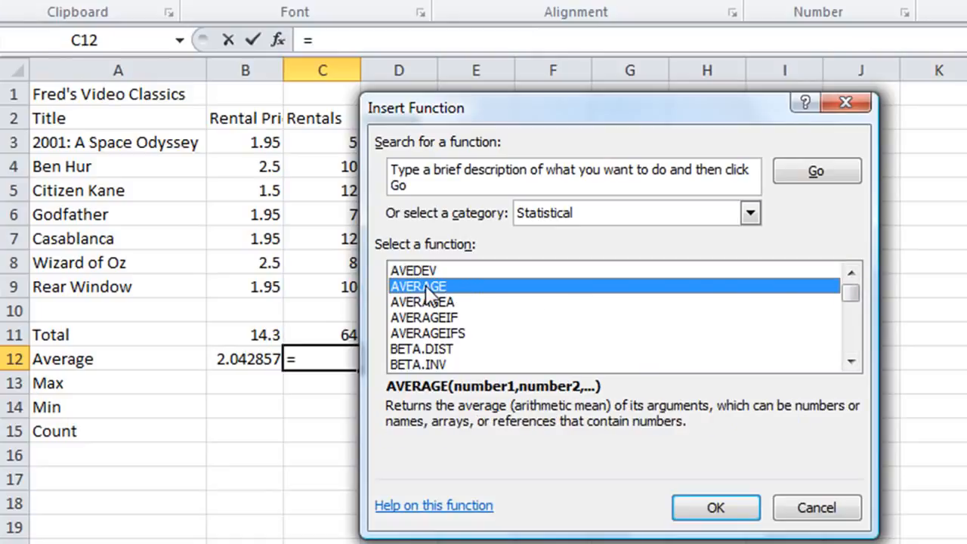
pyautogui.click(687, 510)
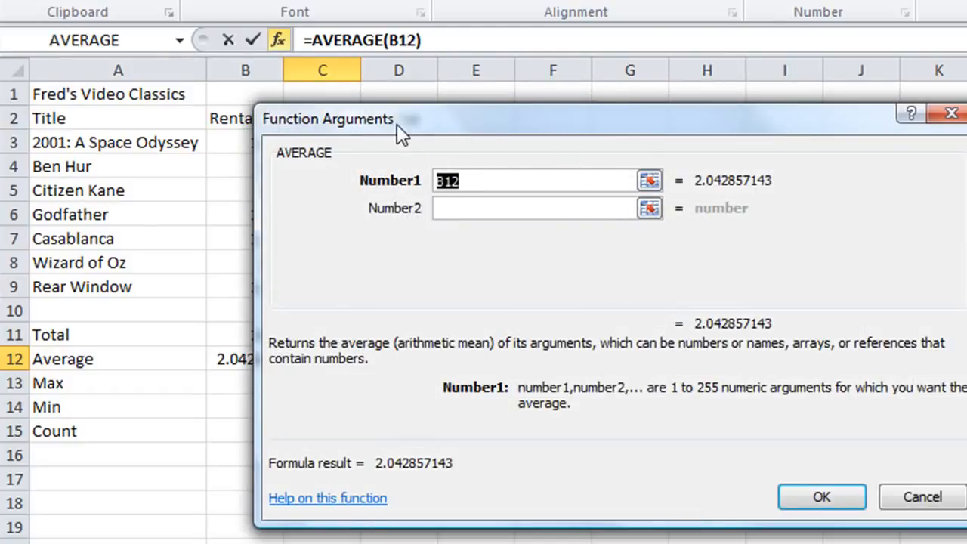
# Set the AVERAGE function's Number1 argument to the rentals range C3:C9 and complete the formula
pyautogui.moveTo(397, 124); pyautogui.dragTo(507, 142)
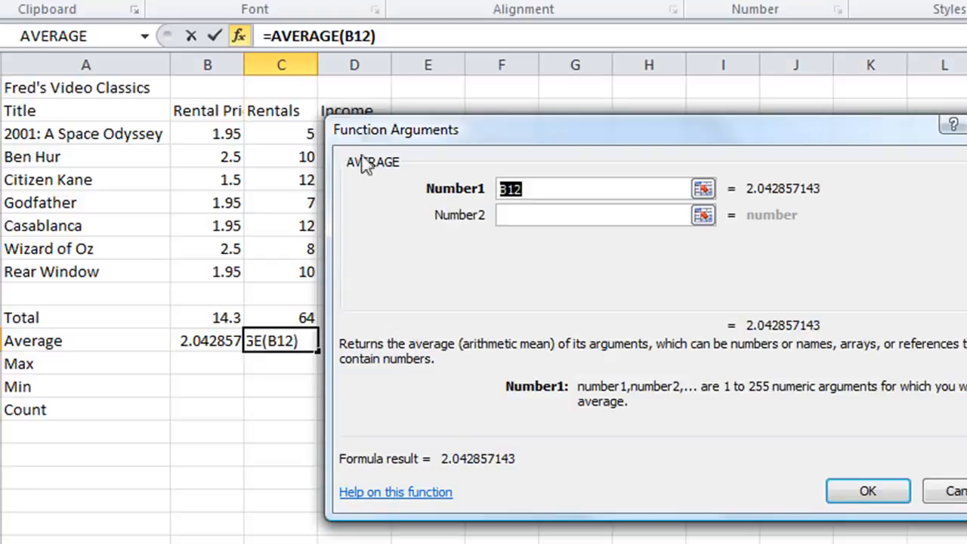
pyautogui.click(268, 129)
pyautogui.moveTo(268, 129); pyautogui.dragTo(279, 270)
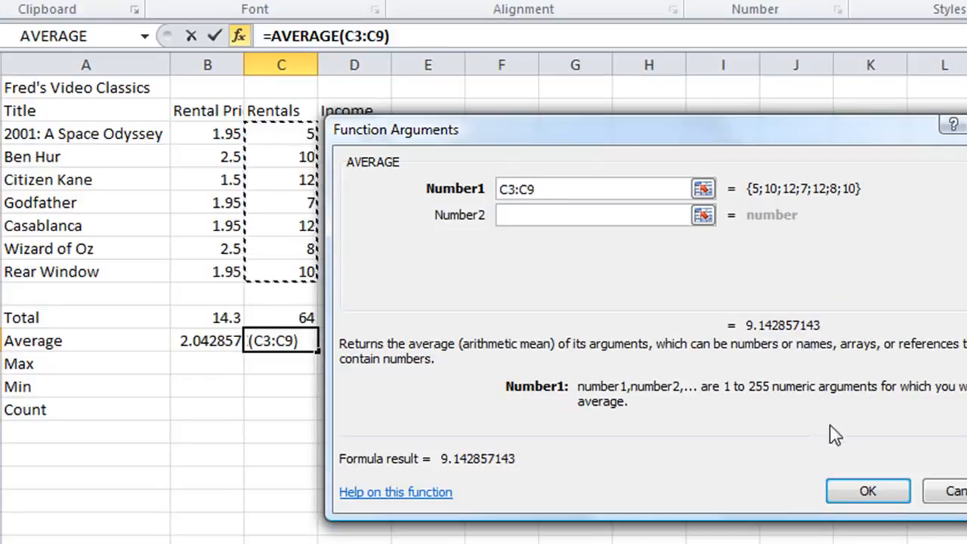
pyautogui.click(869, 492)
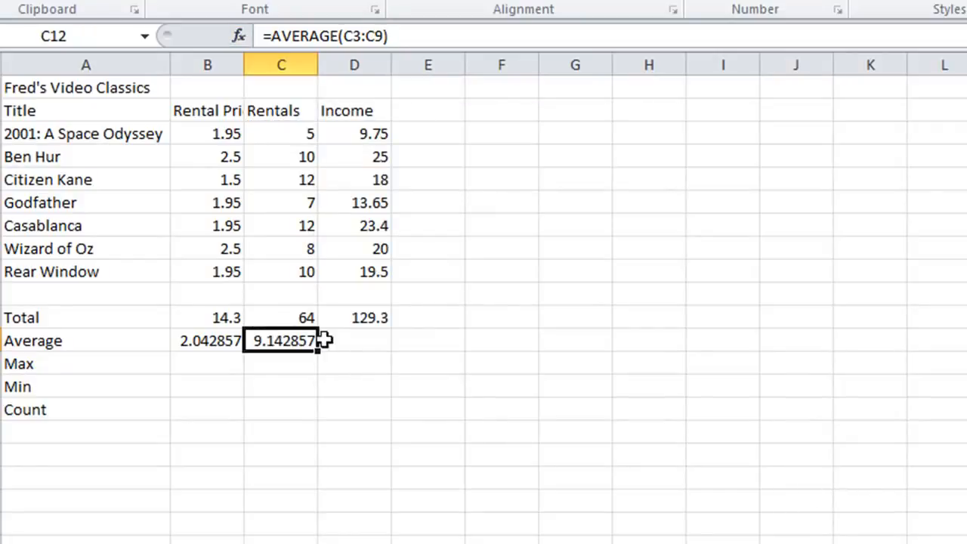
# Insert the AVERAGE function into cell D12 from the function library's Statistical category
pyautogui.click(352, 345)
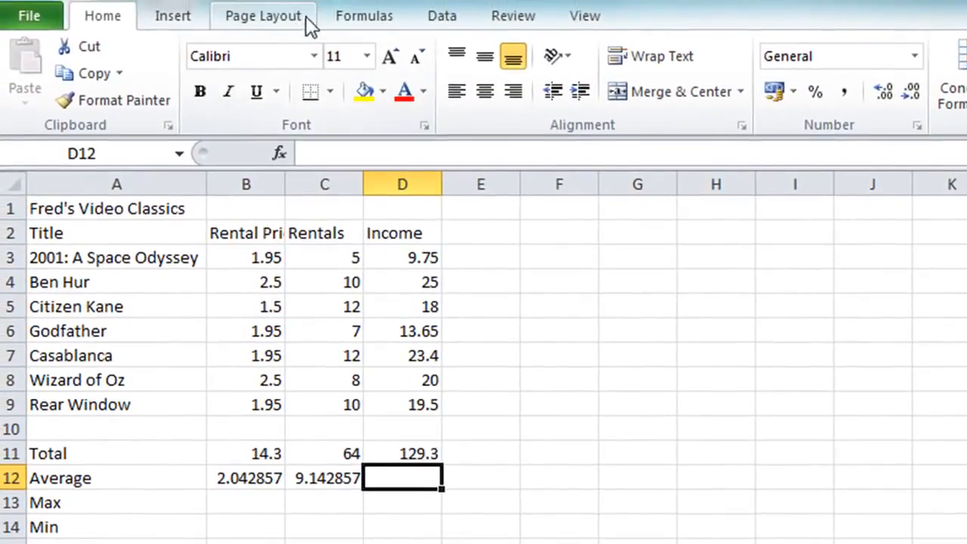
pyautogui.click(352, 21)
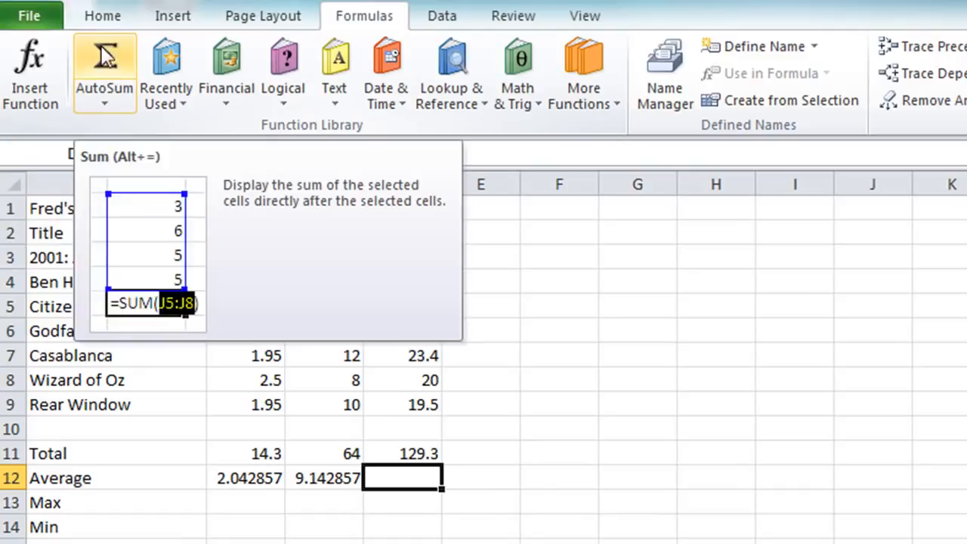
pyautogui.click(110, 103)
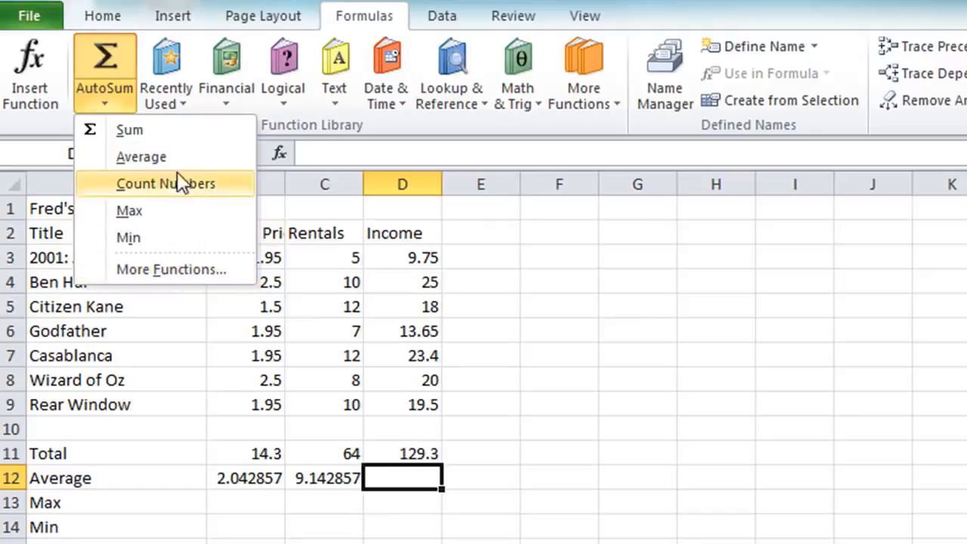
pyautogui.click(168, 70)
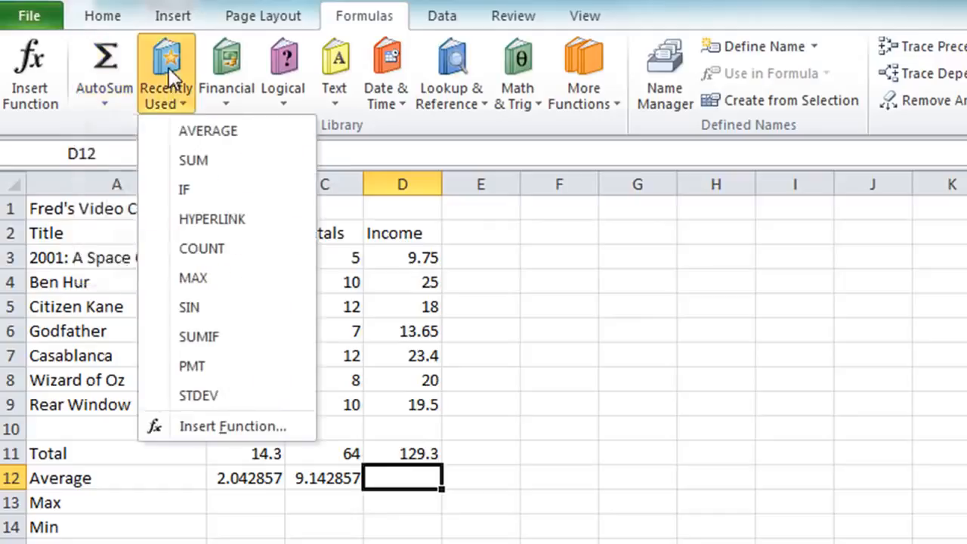
pyautogui.click(182, 105)
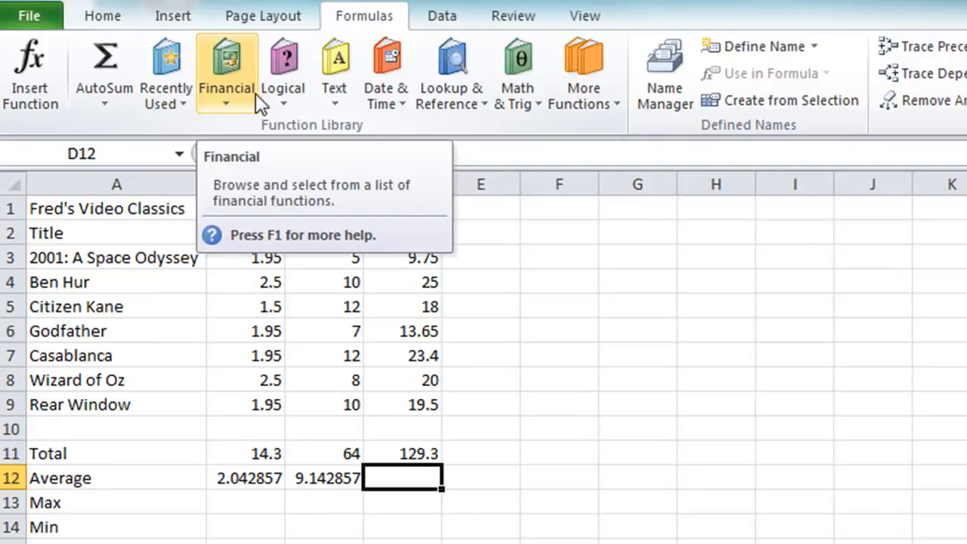
pyautogui.click(584, 101)
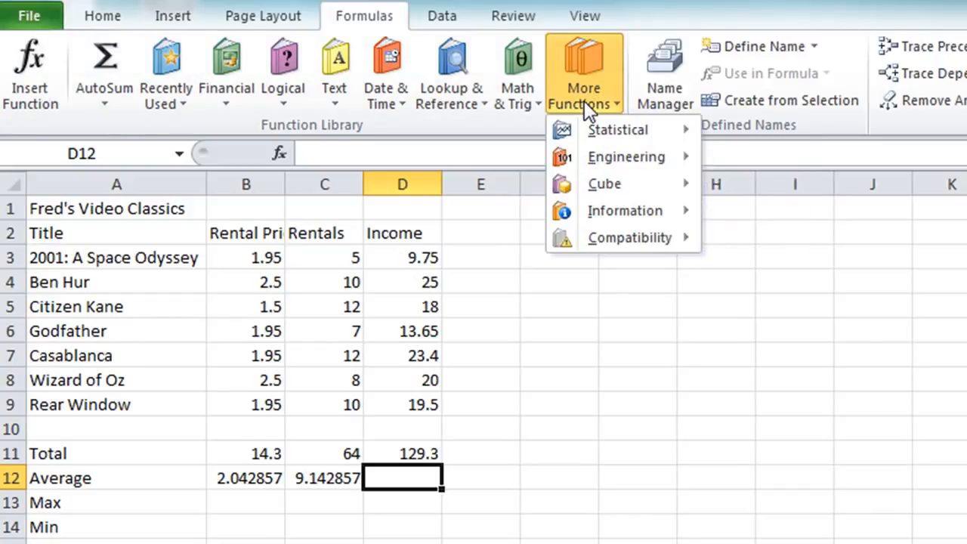
pyautogui.moveTo(591, 127)
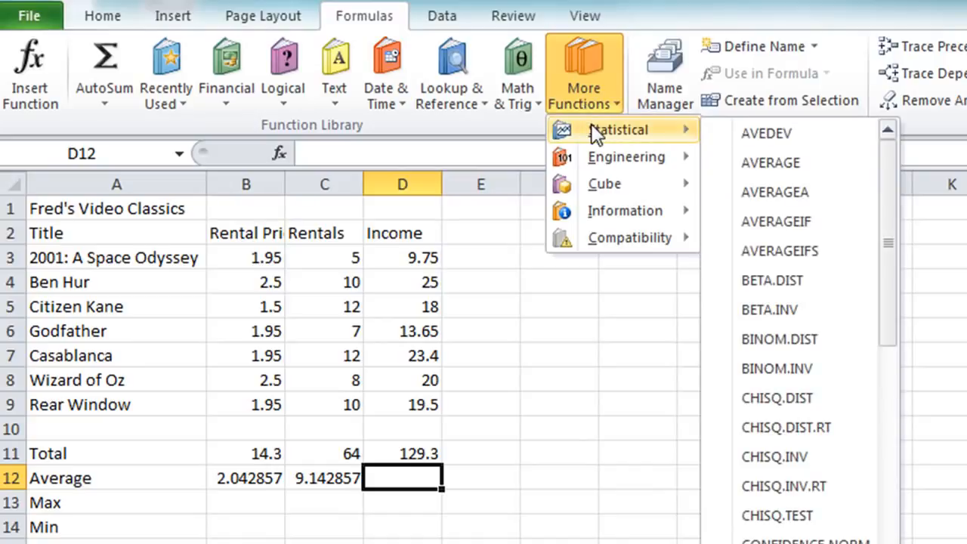
pyautogui.click(755, 164)
# Set the Number1 argument to the income range D3:D9 and complete the D12 average formula
pyautogui.moveTo(656, 269); pyautogui.dragTo(711, 194)
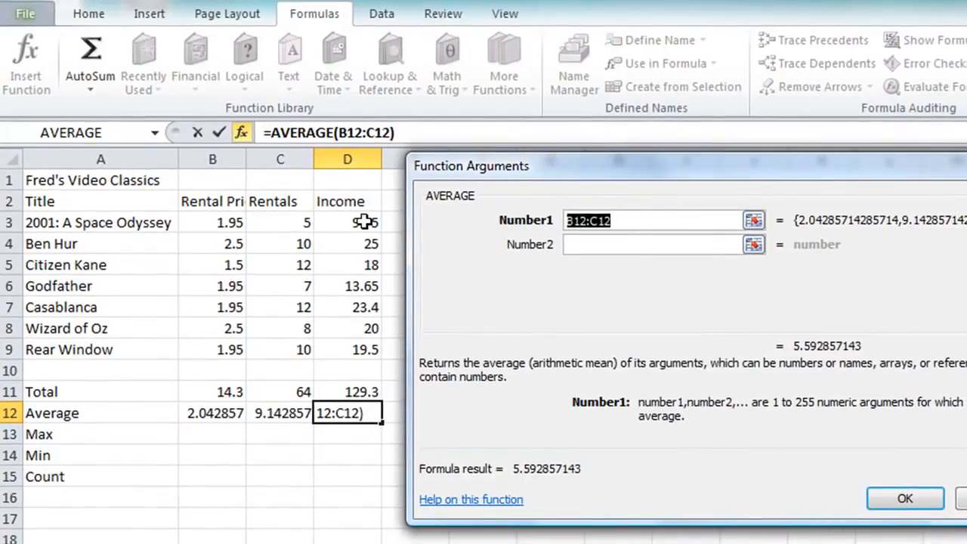
pyautogui.moveTo(364, 221); pyautogui.dragTo(352, 349)
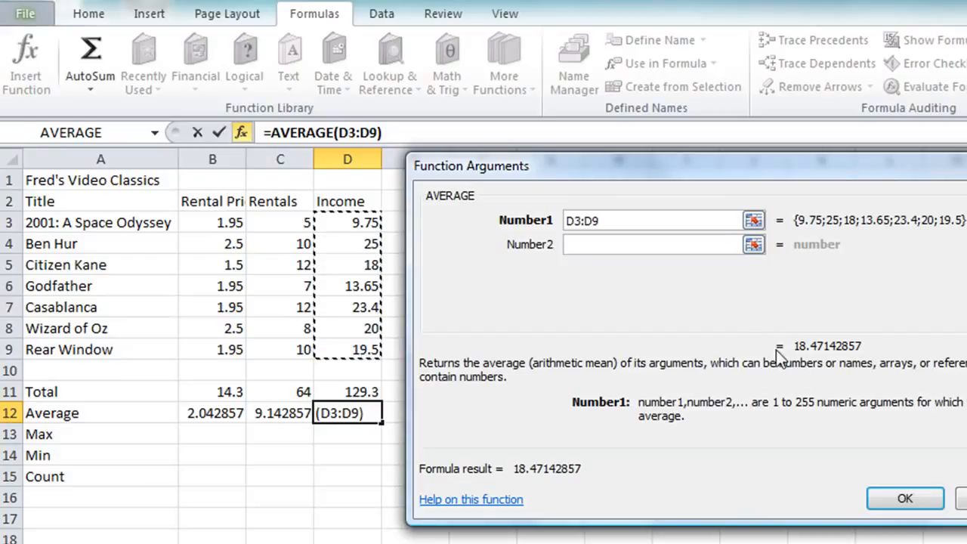
pyautogui.click(884, 510)
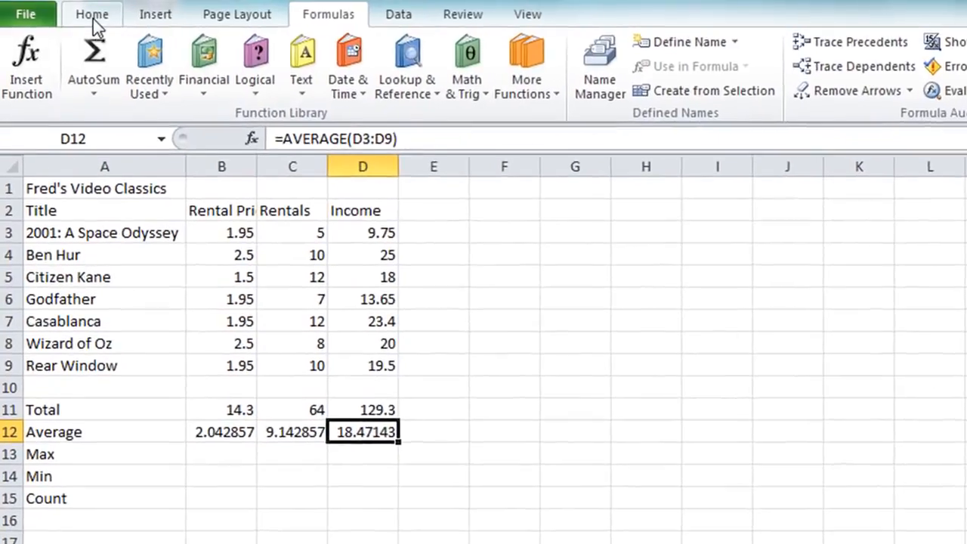
# Enter the formula =max(B3:B9) in cell B13 to find the highest rental price
pyautogui.click(95, 17)
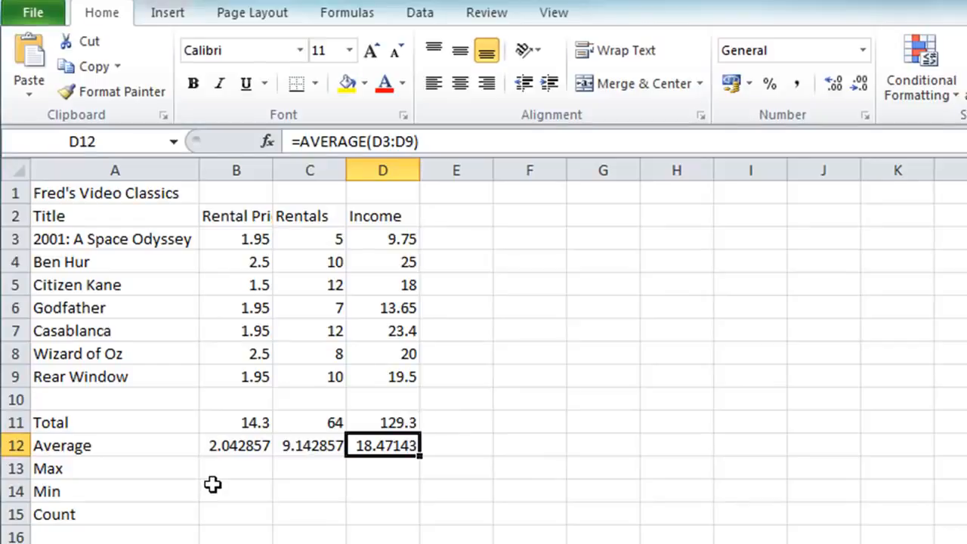
pyautogui.click(249, 466)
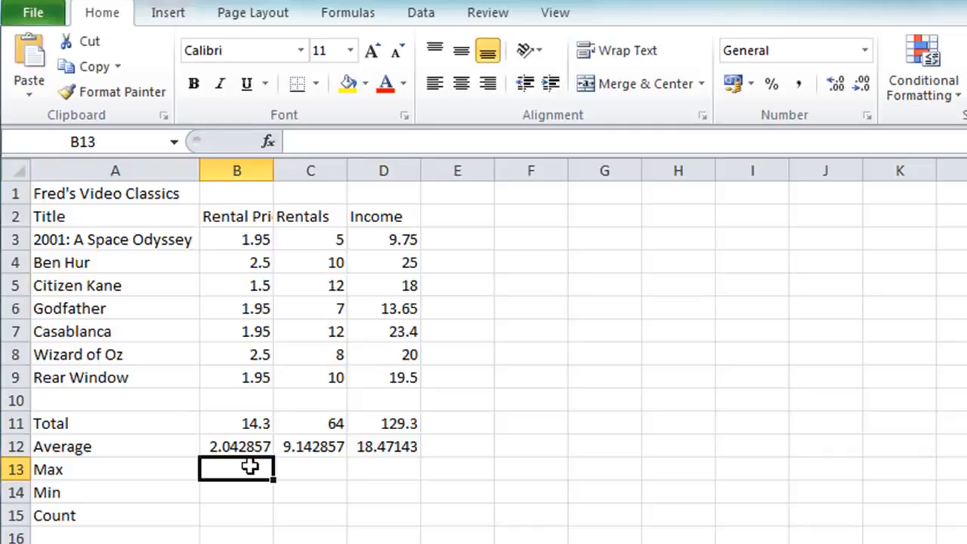
pyautogui.write('=')
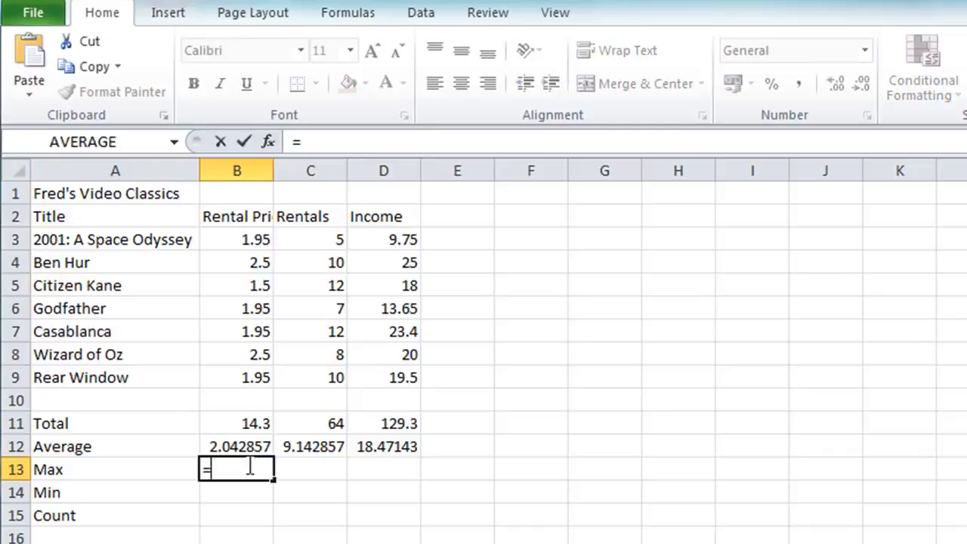
pyautogui.write('max')
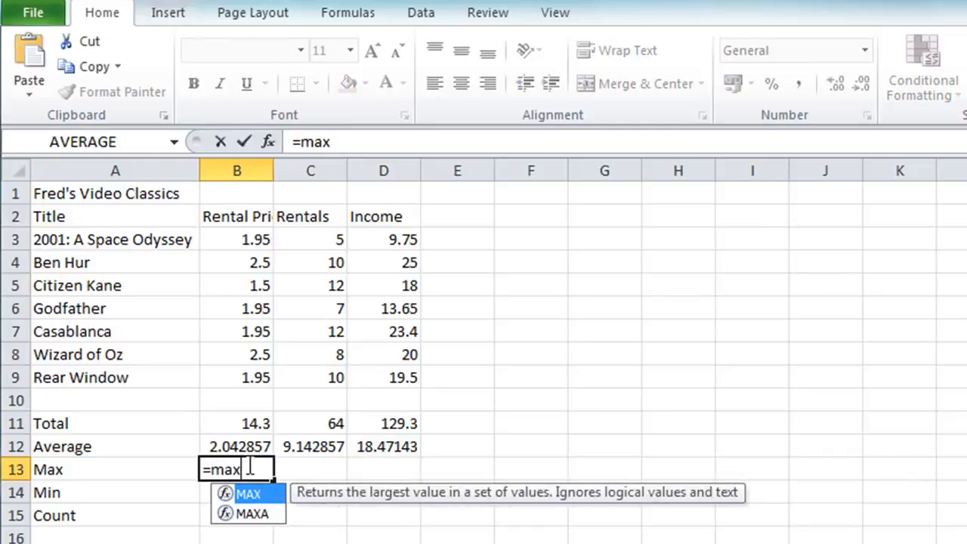
pyautogui.write('(')
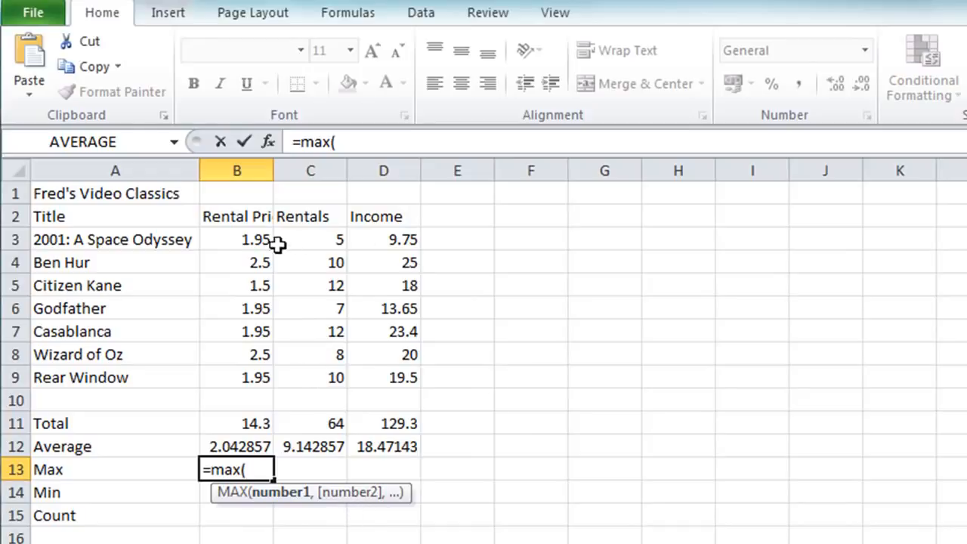
pyautogui.click(253, 232)
pyautogui.moveTo(253, 233); pyautogui.dragTo(234, 379)
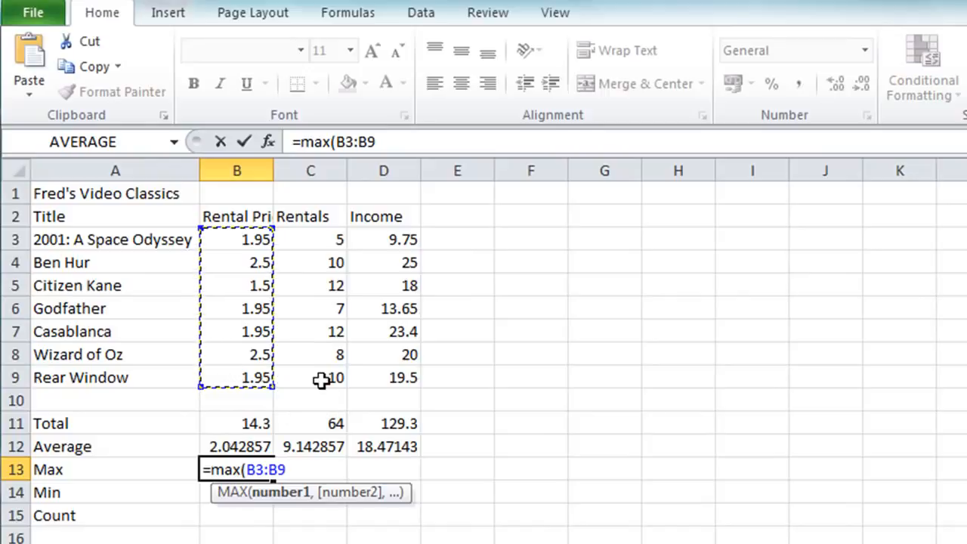
pyautogui.write(')')
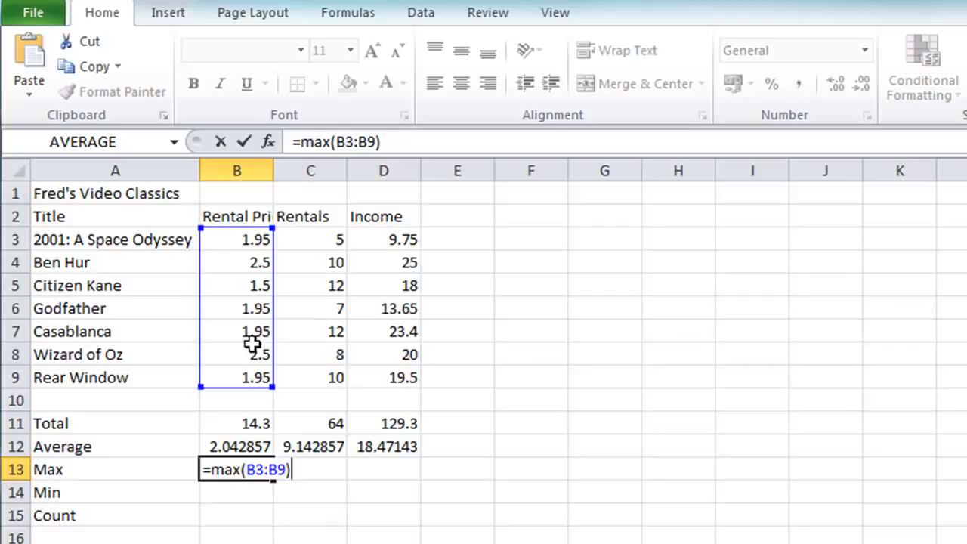
pyautogui.press('Return')
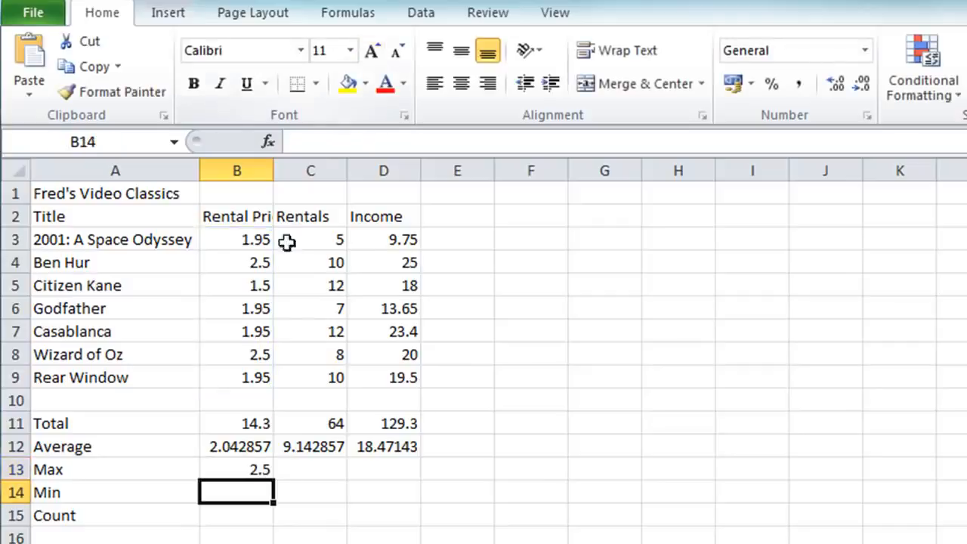
pyautogui.click(219, 469)
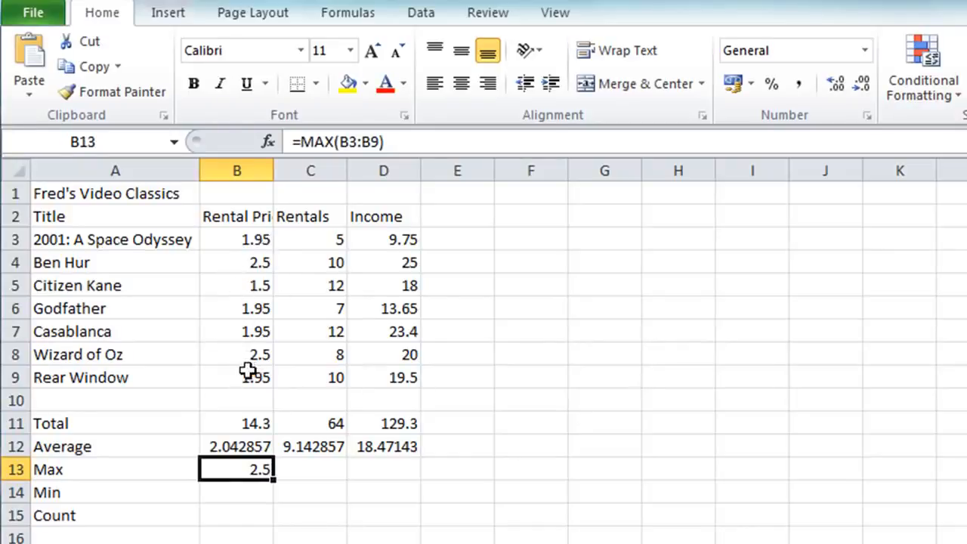
# Insert the MAX function from the Statistical category into cell C13 using the Insert Function dialog
pyautogui.click(298, 463)
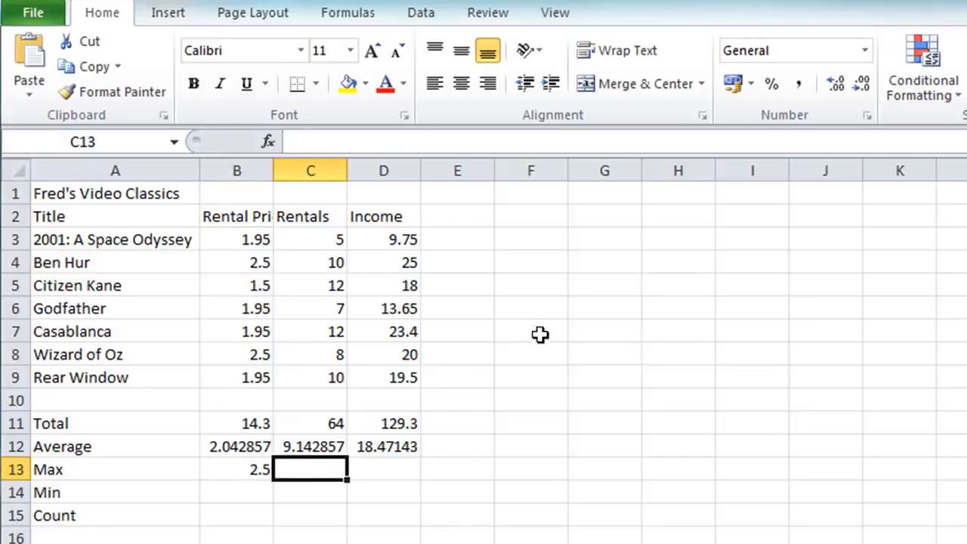
pyautogui.click(270, 142)
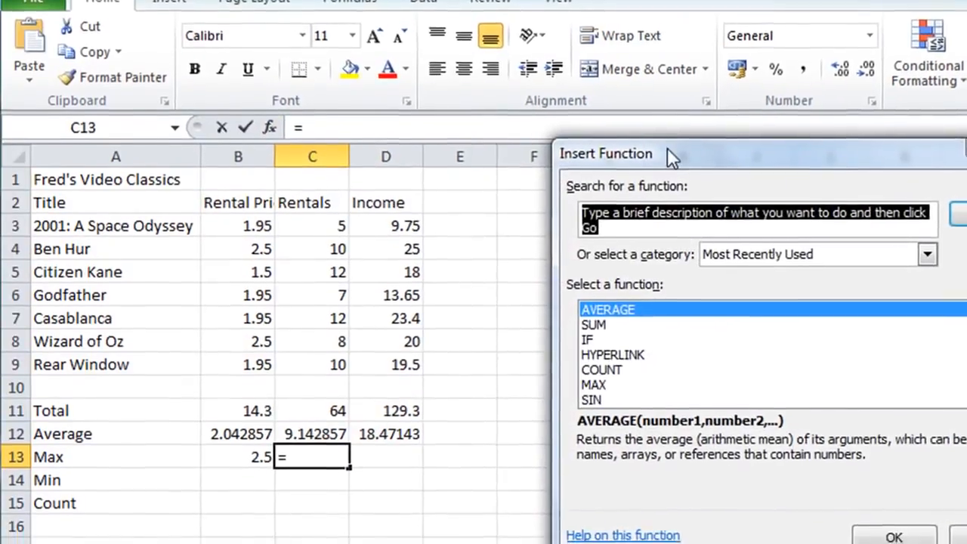
pyautogui.moveTo(667, 147); pyautogui.dragTo(539, 170)
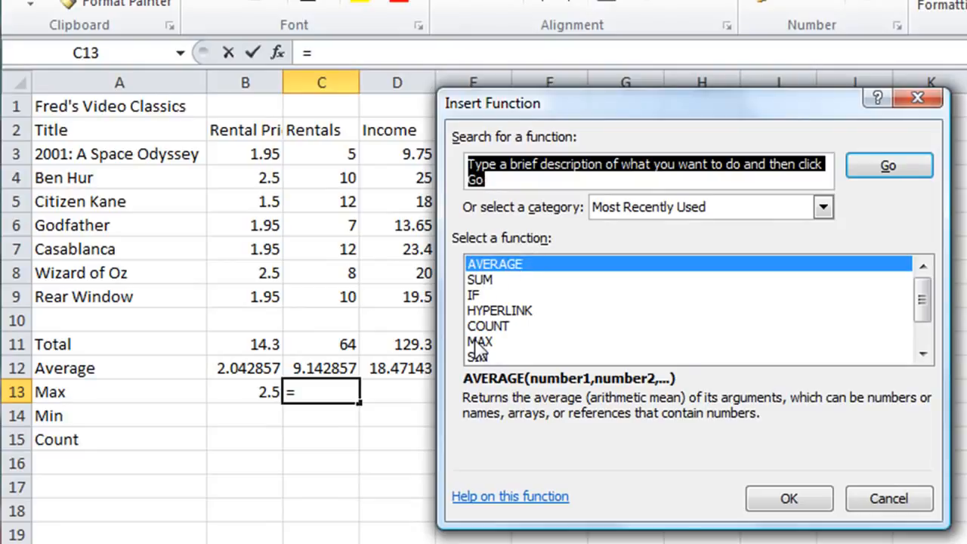
pyautogui.click(823, 209)
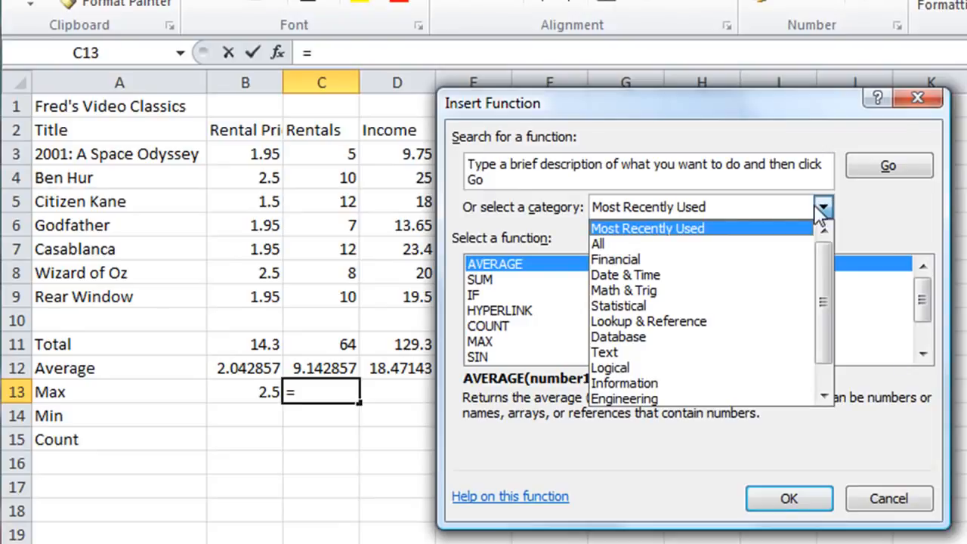
pyautogui.click(653, 307)
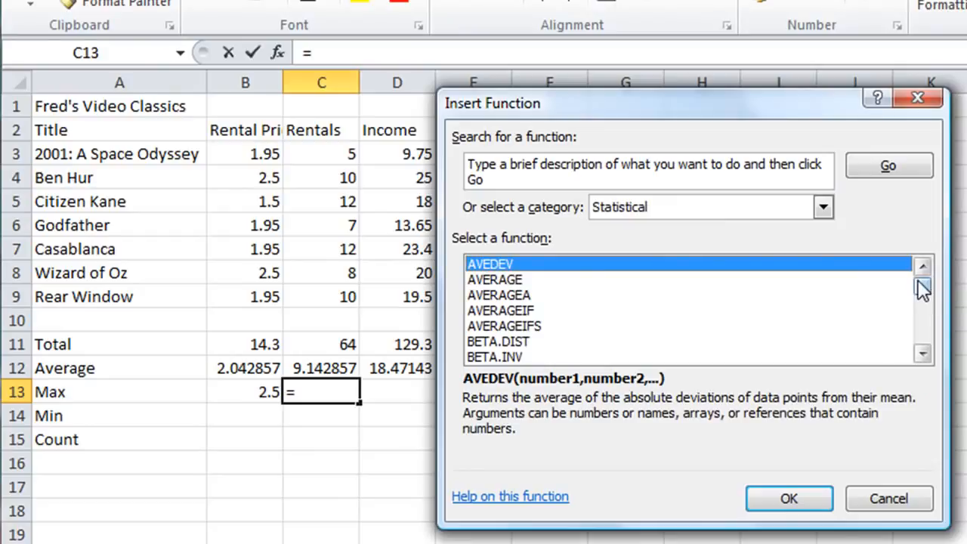
pyautogui.moveTo(923, 287)
pyautogui.mouseDown()
pyautogui.moveTo(920, 316)
pyautogui.moveTo(922, 282)
pyautogui.mouseUp()
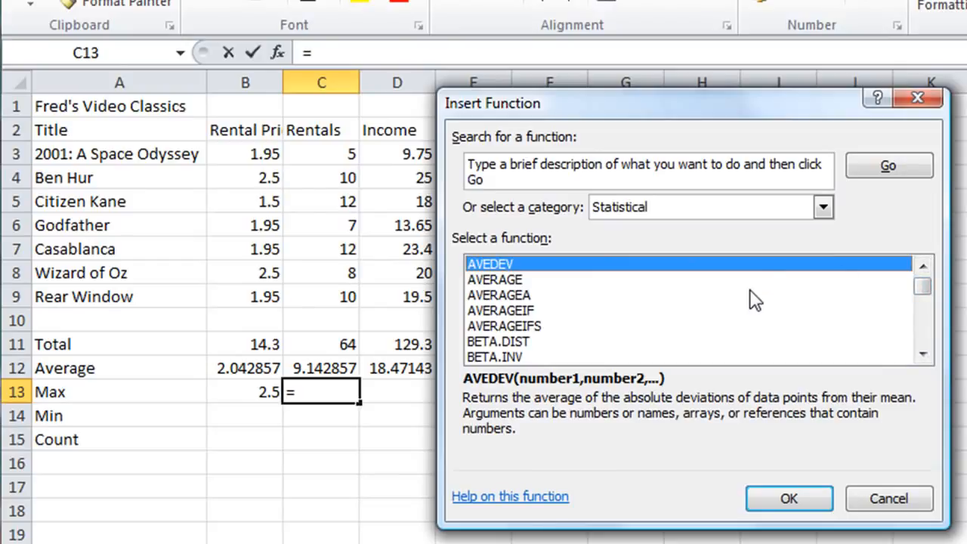
pyautogui.press('m')
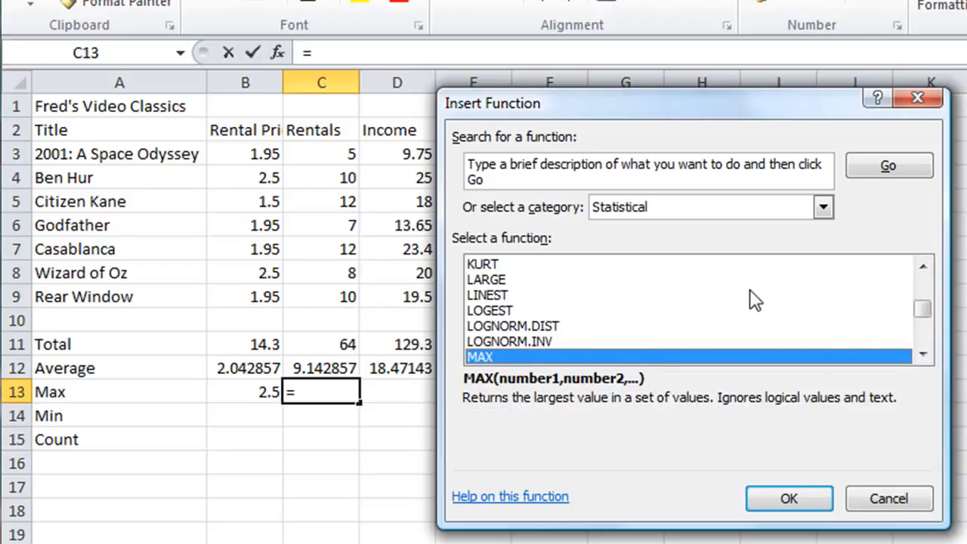
pyautogui.click(922, 353)
pyautogui.click(922, 353)
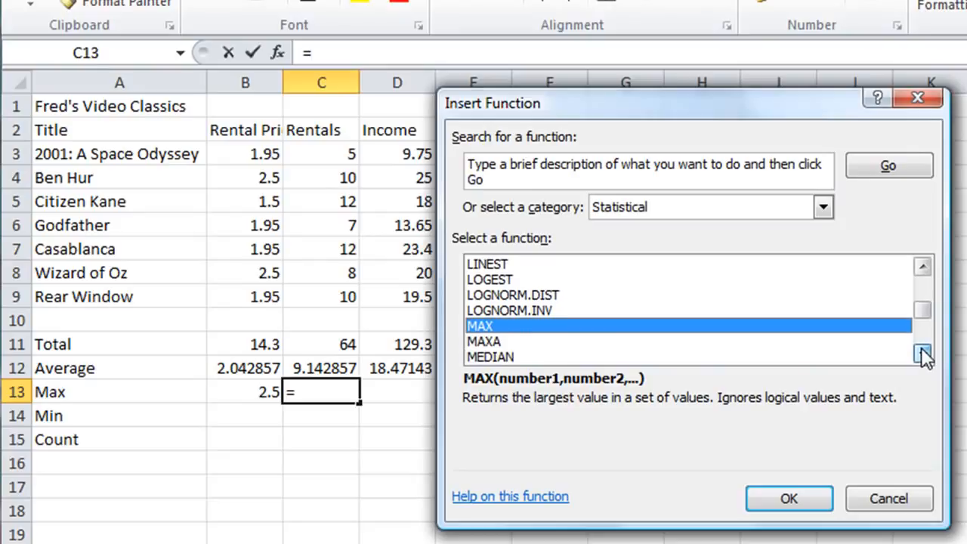
pyautogui.click(922, 353)
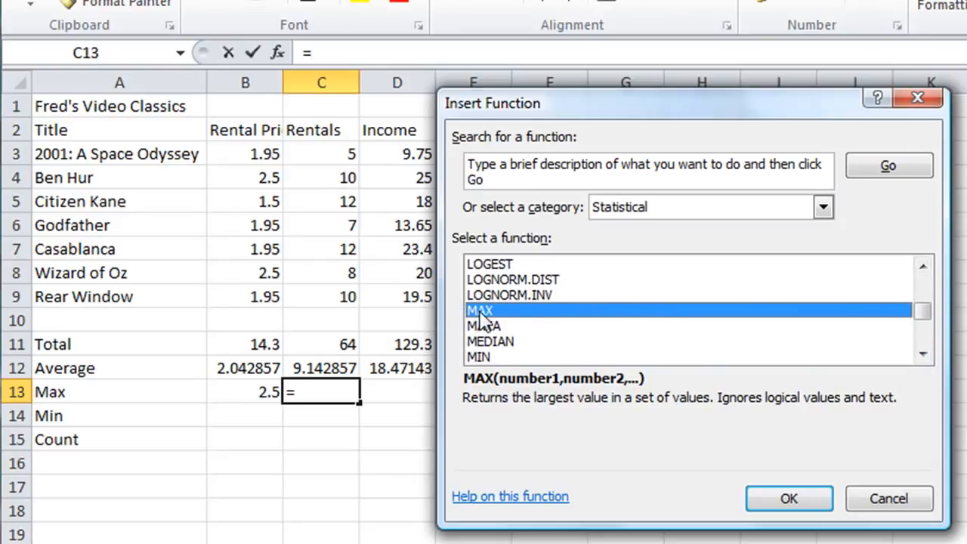
pyautogui.click(789, 497)
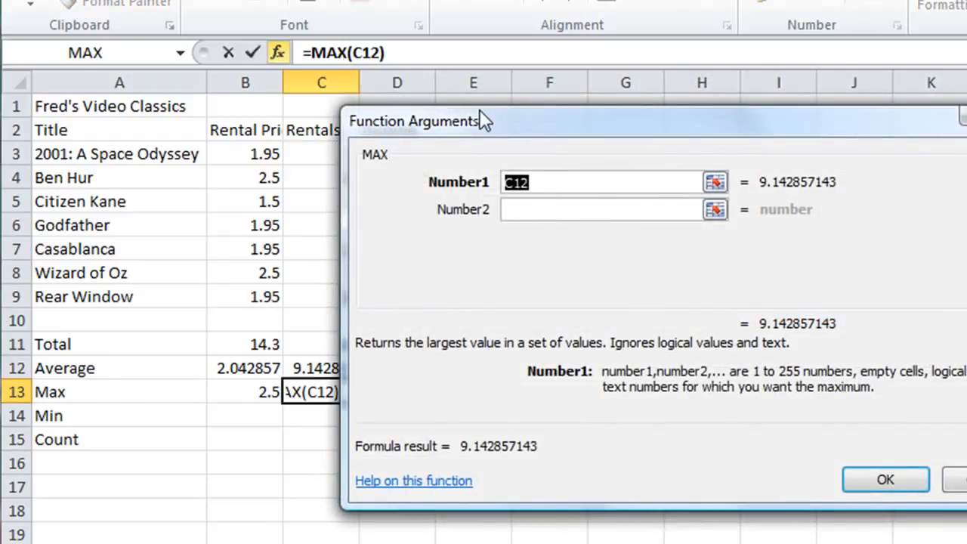
# Set the MAX function's Number1 argument to the rentals range C3:C9 and complete the formula
pyautogui.moveTo(478, 118); pyautogui.dragTo(521, 124)
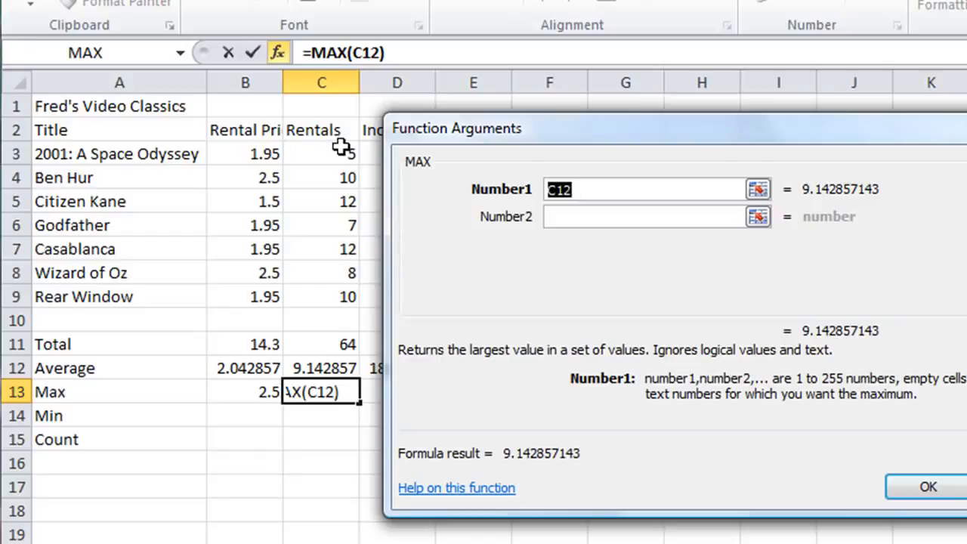
pyautogui.moveTo(341, 148); pyautogui.dragTo(334, 289)
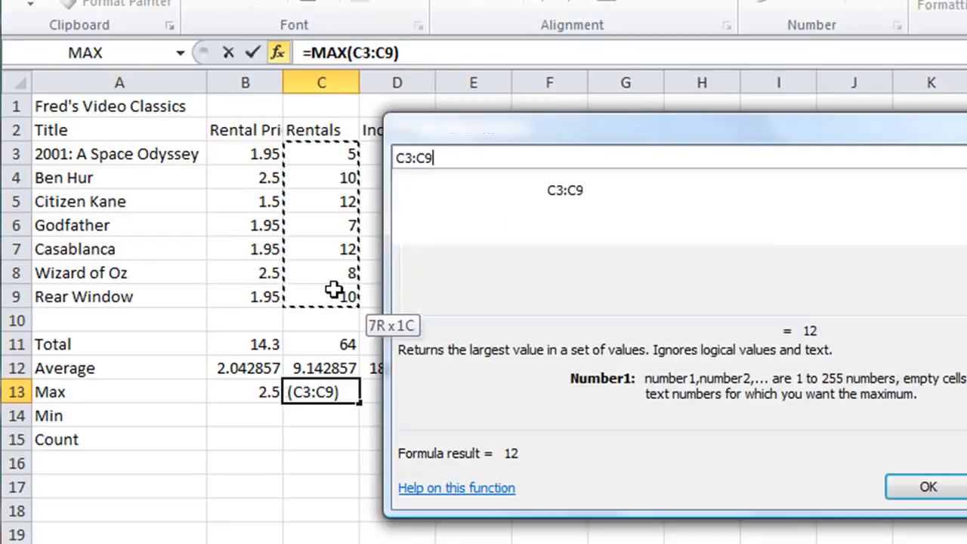
pyautogui.click(931, 489)
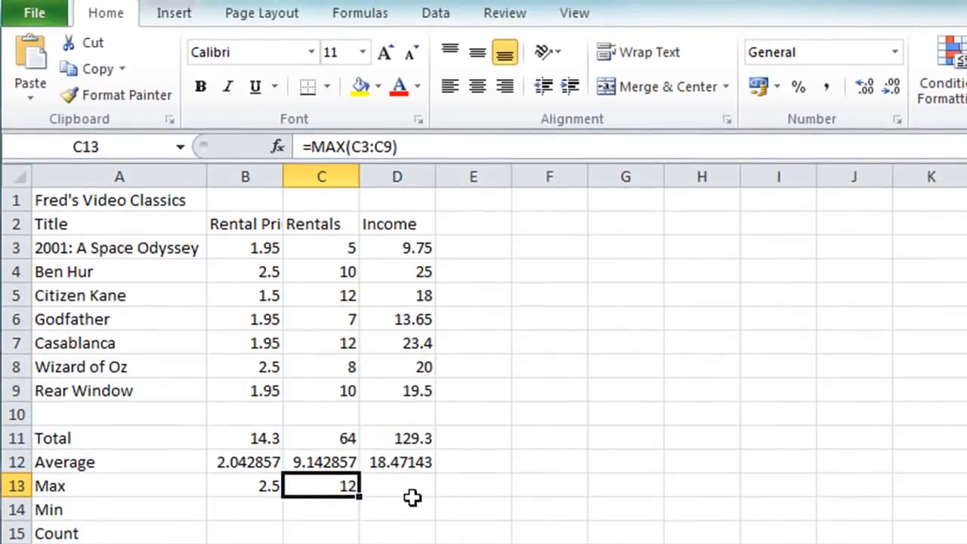
# Enter the formula =min(B3:B9) in cell B14 to find the lowest rental price
pyautogui.click(233, 511)
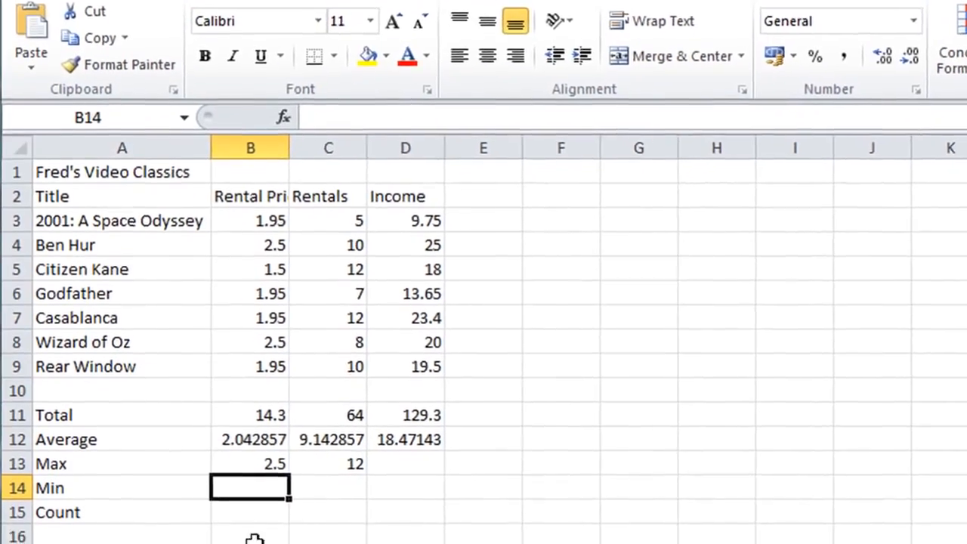
pyautogui.write('=min')
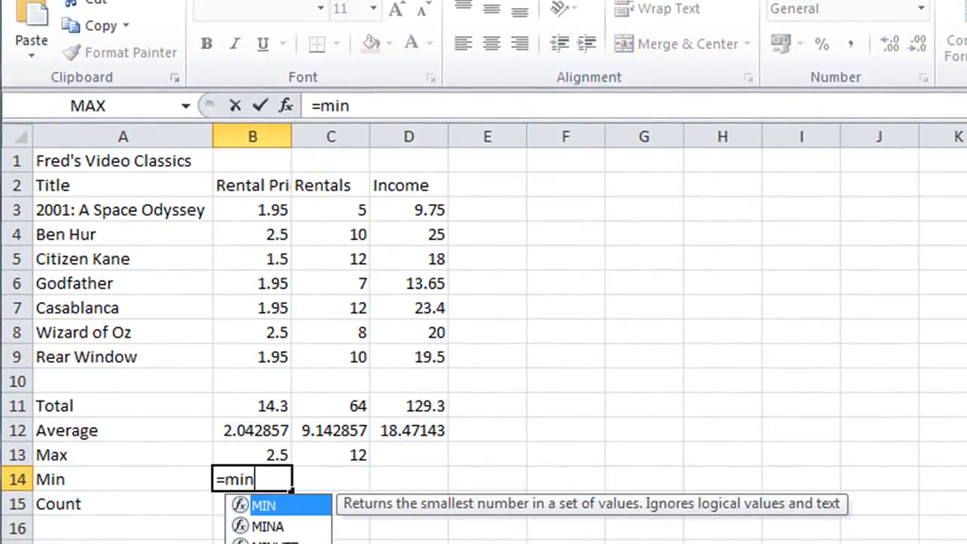
pyautogui.write('(')
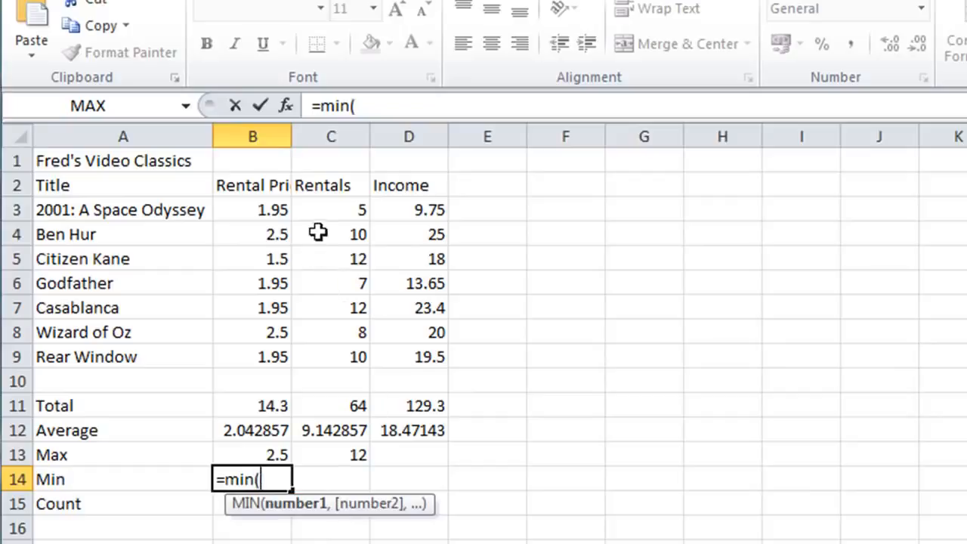
pyautogui.moveTo(257, 202); pyautogui.dragTo(257, 368)
pyautogui.write(')')
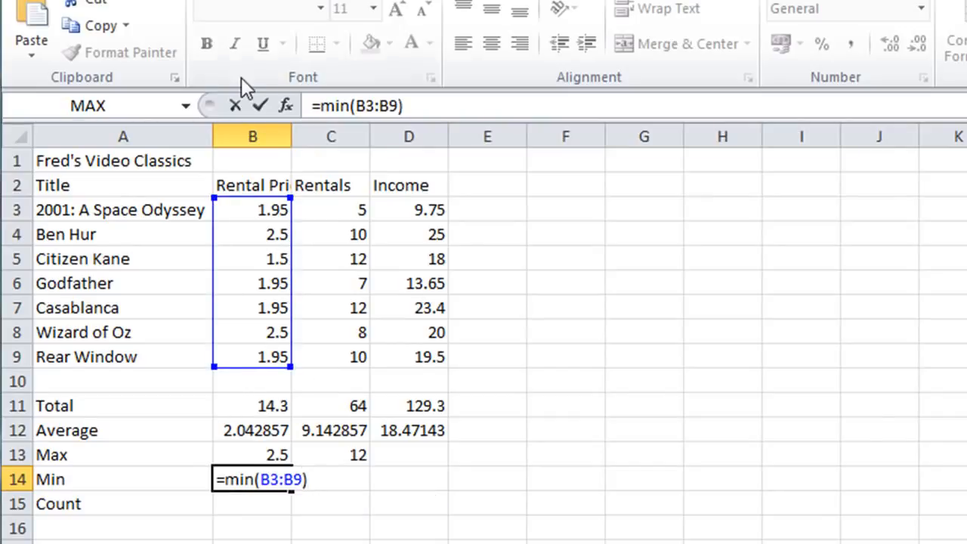
pyautogui.click(259, 106)
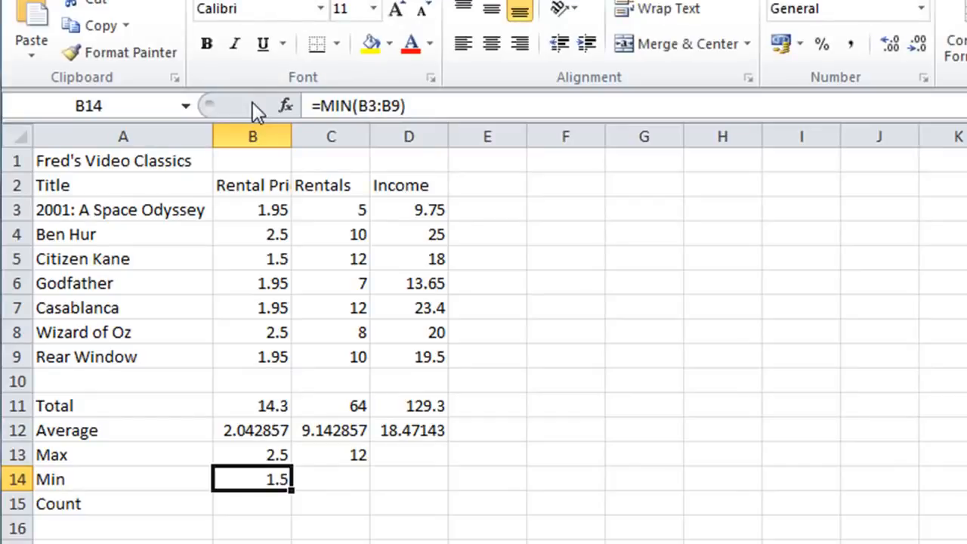
# Insert the MIN function from the Statistical category into cell C14 using the Insert Function dialog
pyautogui.click(314, 479)
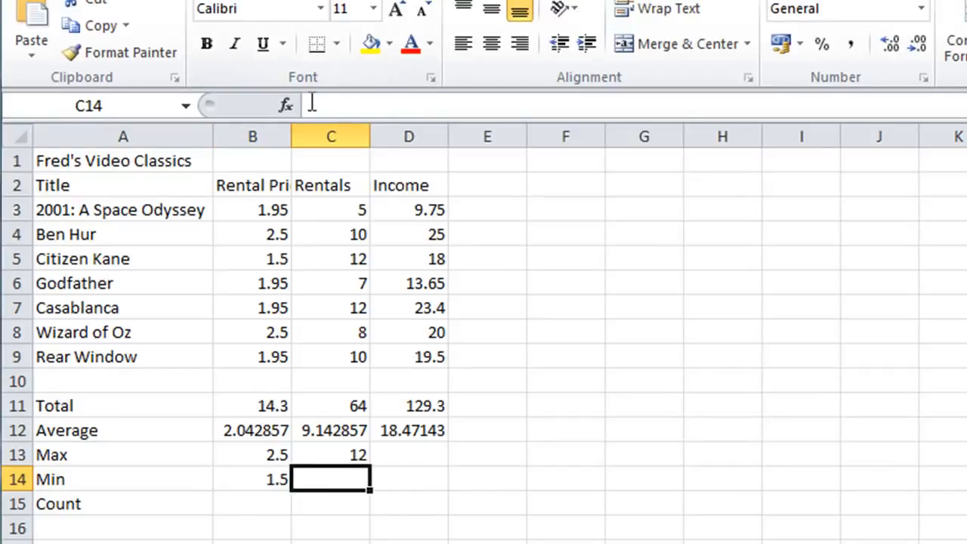
pyautogui.click(286, 108)
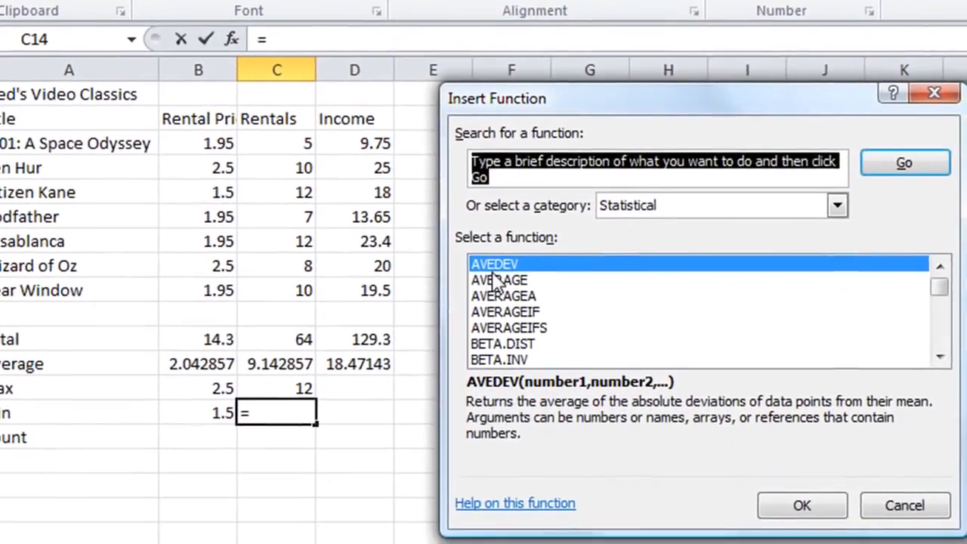
pyautogui.click(515, 303)
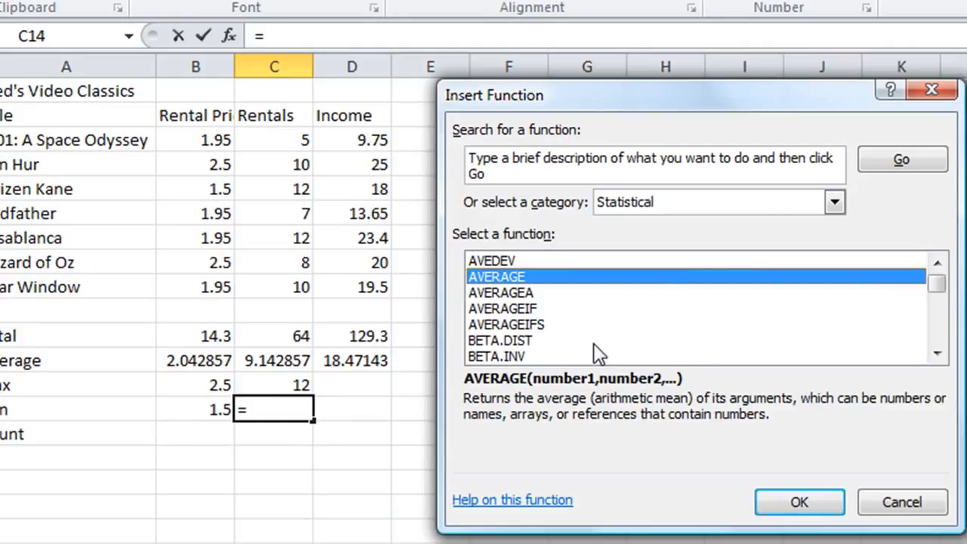
pyautogui.press('m')
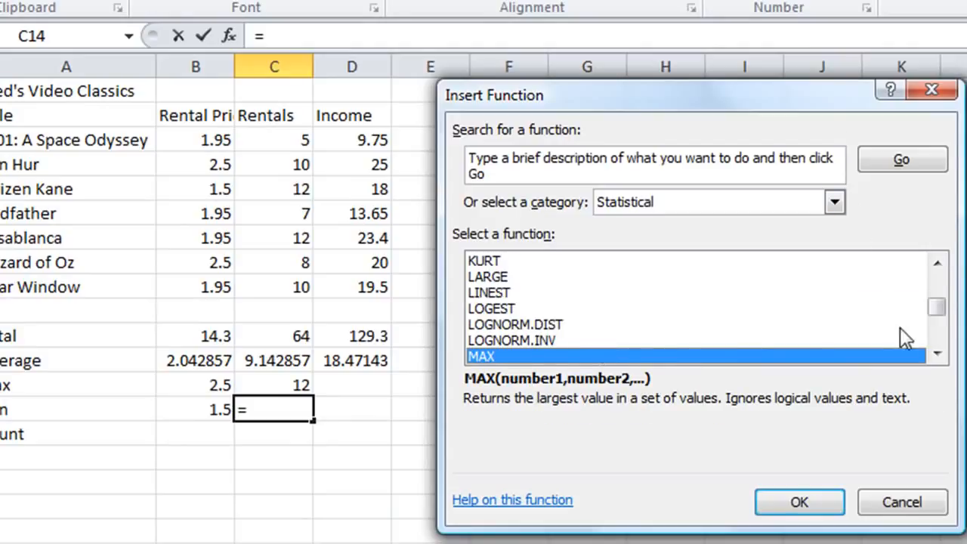
pyautogui.click(937, 355)
pyautogui.click(936, 355)
pyautogui.click(936, 355)
pyautogui.click(936, 355)
pyautogui.click(502, 324)
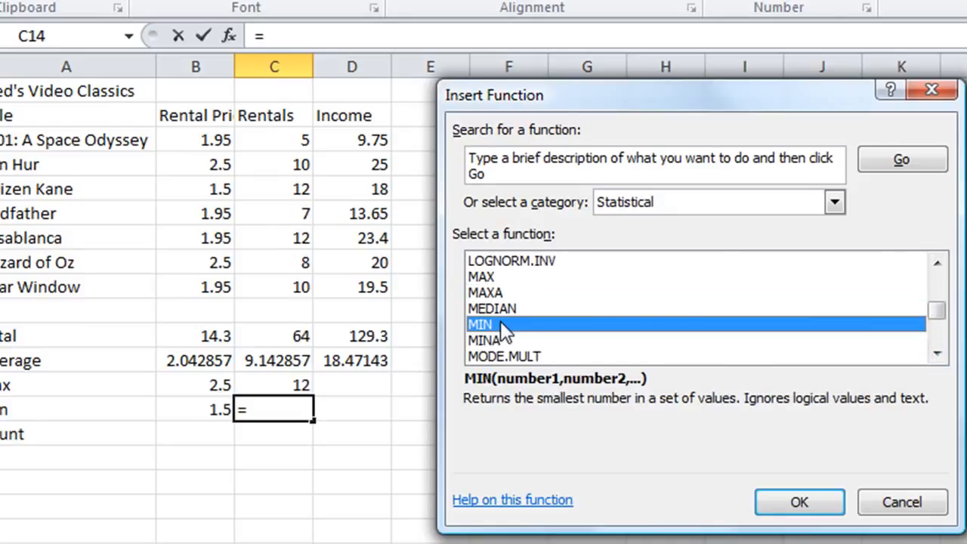
pyautogui.click(820, 505)
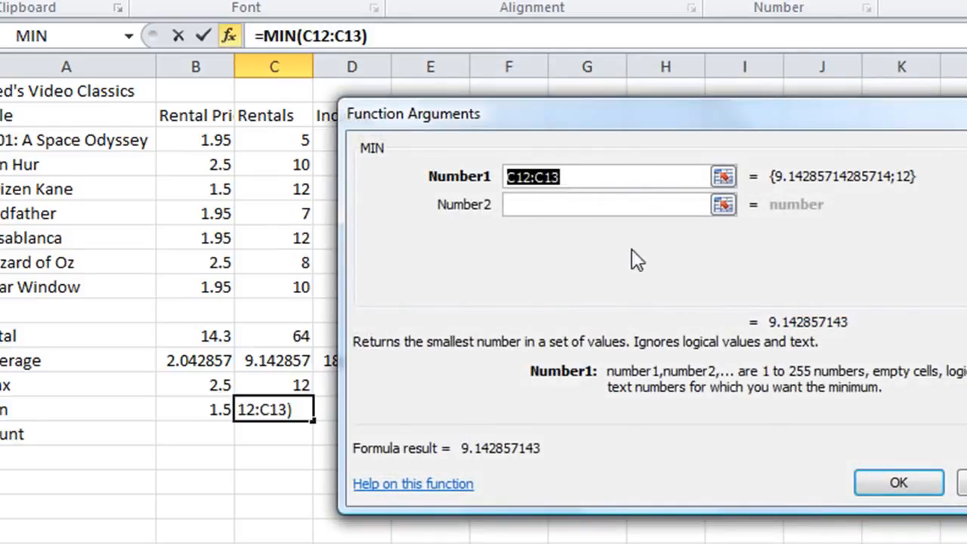
# Set the MIN function's Number1 argument to the rentals range C3:C9 and complete the formula
pyautogui.moveTo(283, 138); pyautogui.dragTo(282, 284)
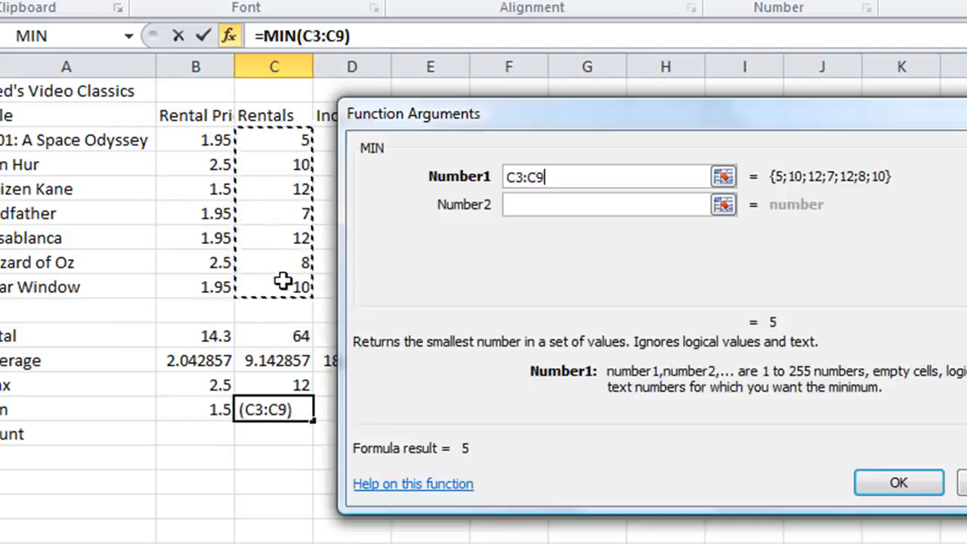
pyautogui.click(899, 484)
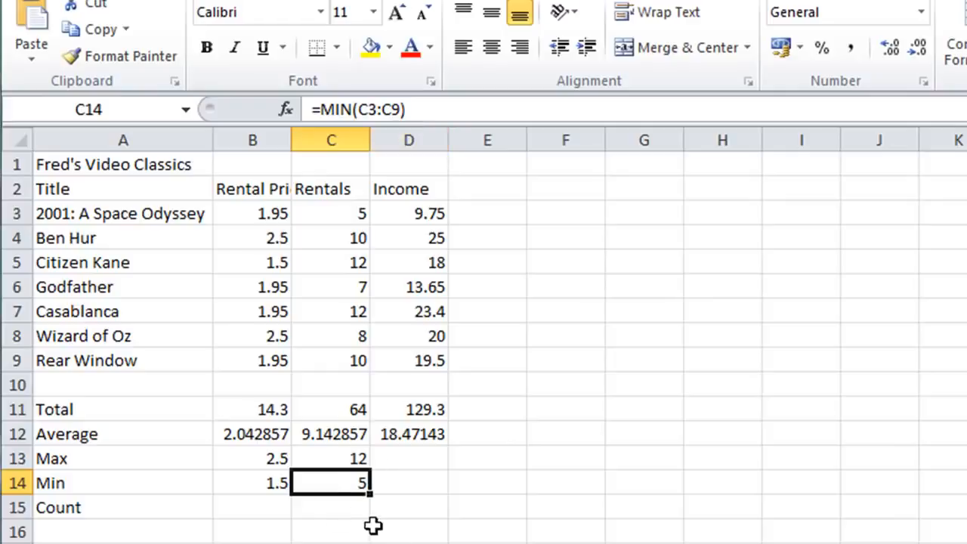
# Enter the formula =count(B3:B9) in cell B15 to count the rental prices
pyautogui.click(270, 512)
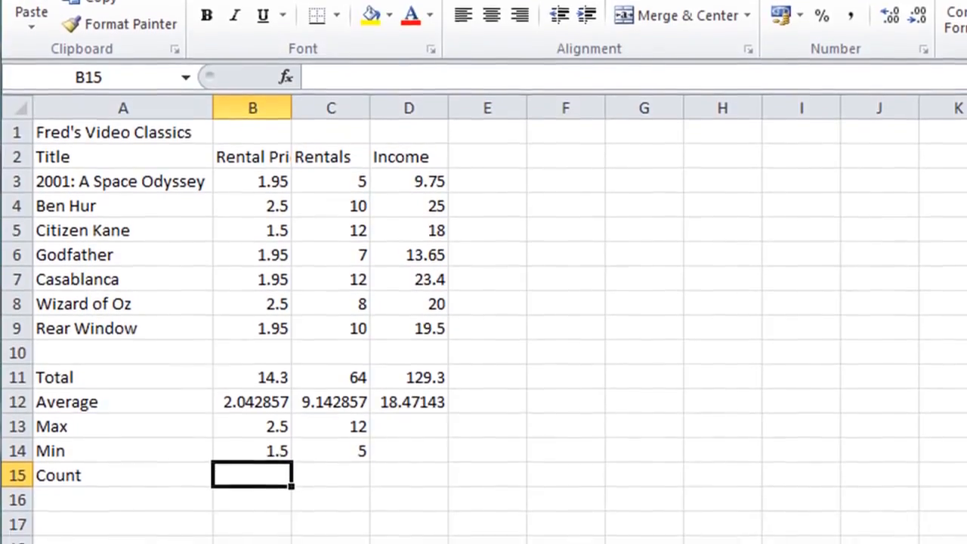
pyautogui.write('=c')
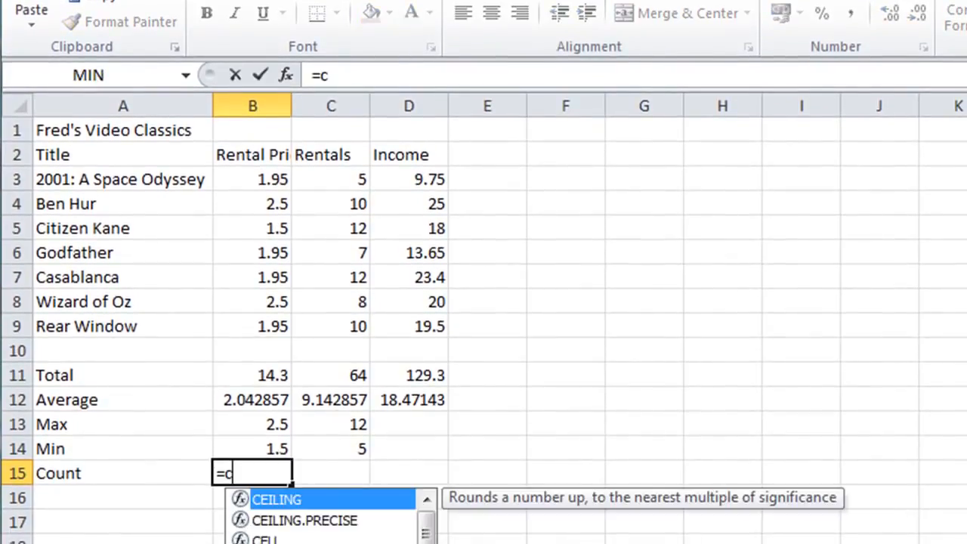
pyautogui.write('ount')
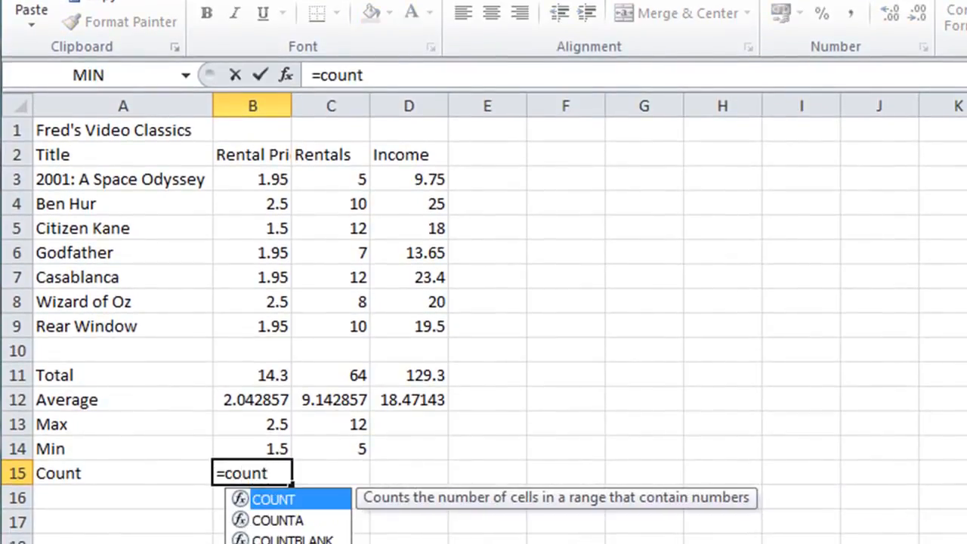
pyautogui.write('(')
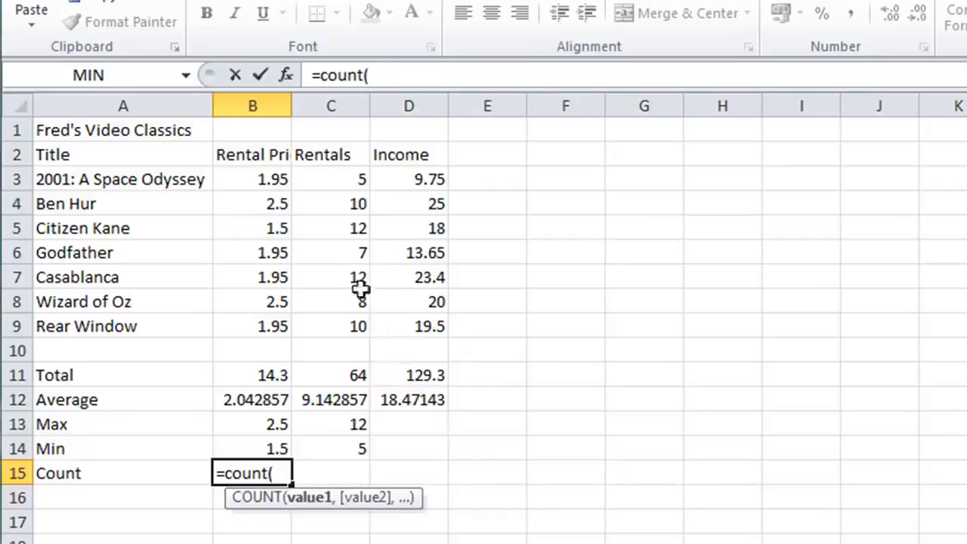
pyautogui.moveTo(269, 181); pyautogui.dragTo(253, 323)
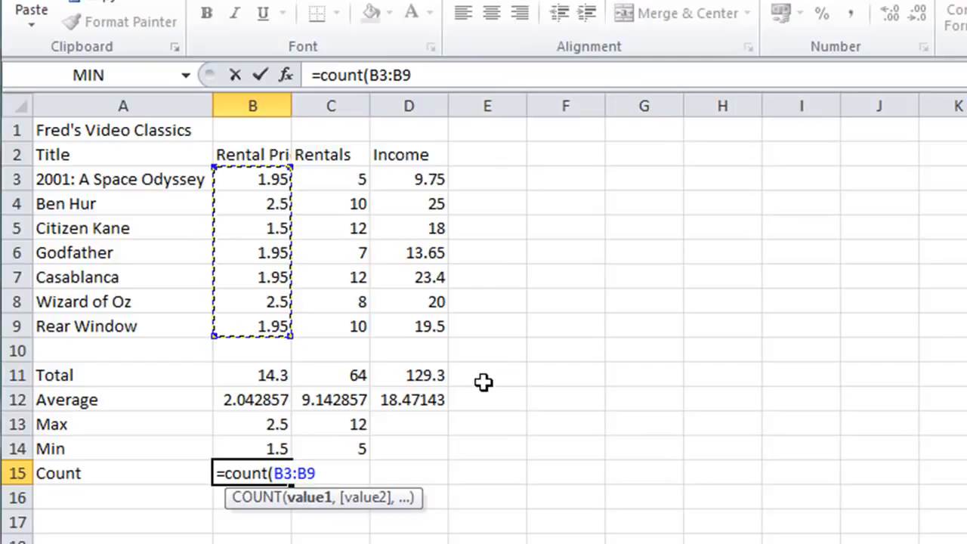
pyautogui.write(')')
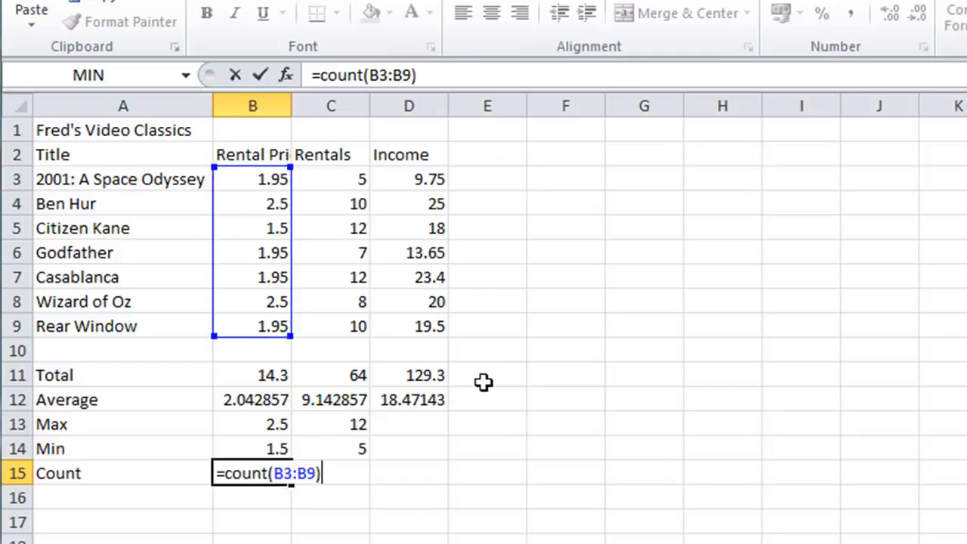
pyautogui.press('Return')
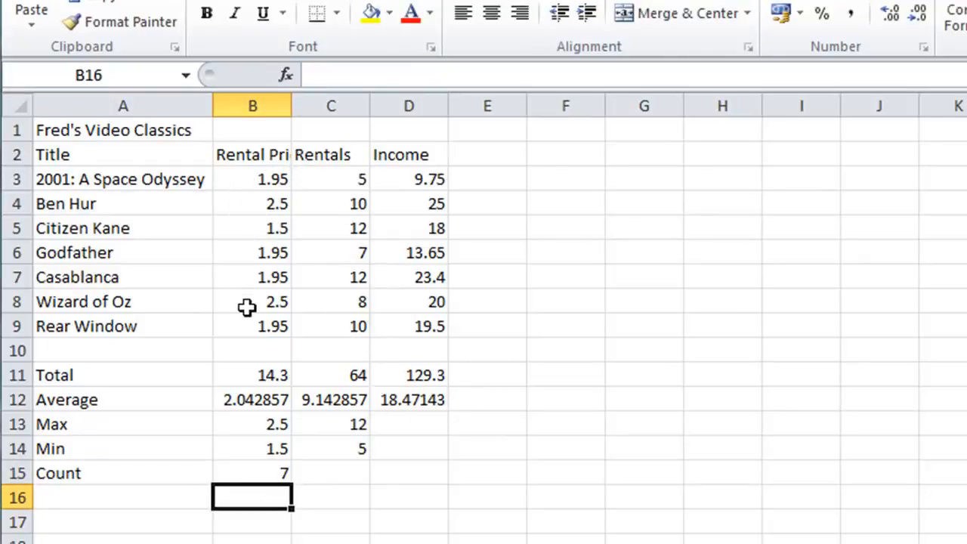
# Insert the COUNT function from the Statistical category into cell C15 using the Insert Function dialog
pyautogui.click(332, 473)
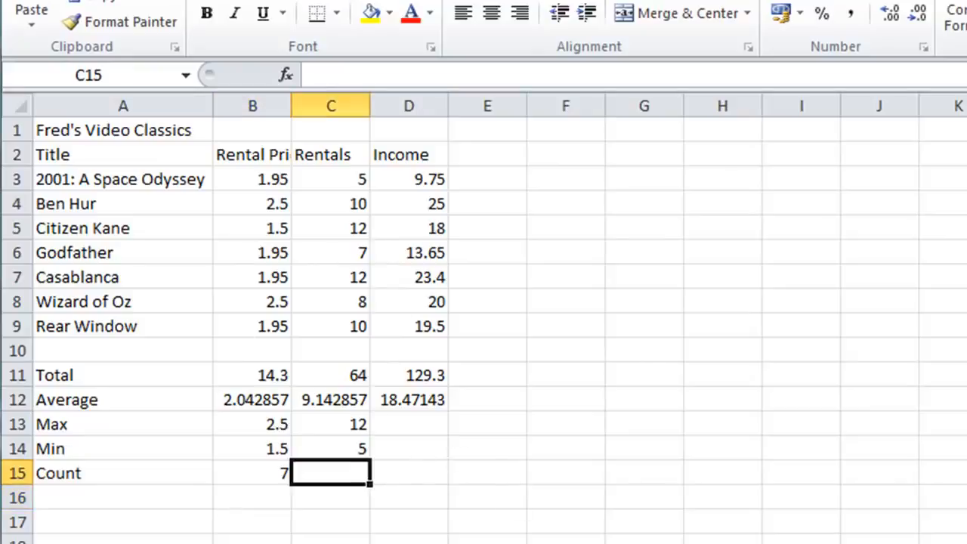
pyautogui.click(278, 76)
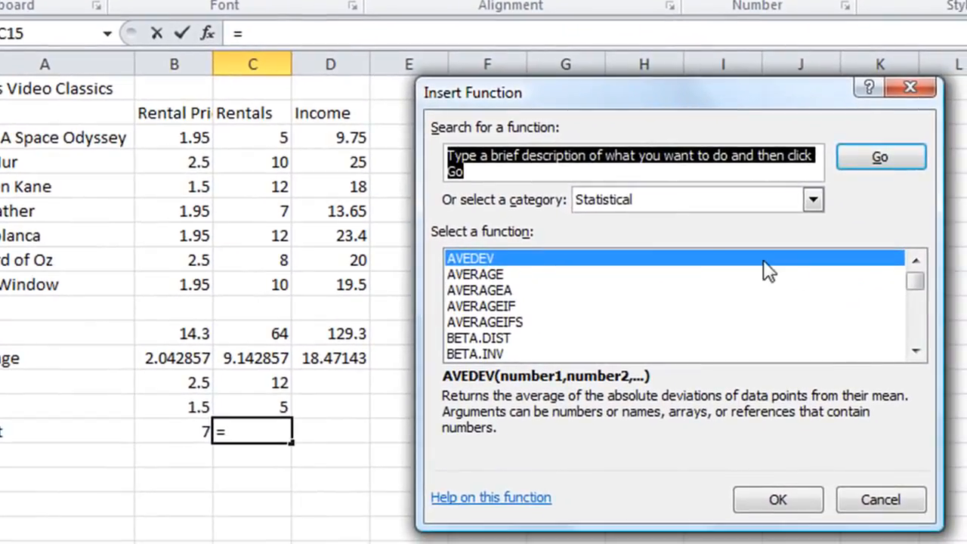
pyautogui.click(485, 263)
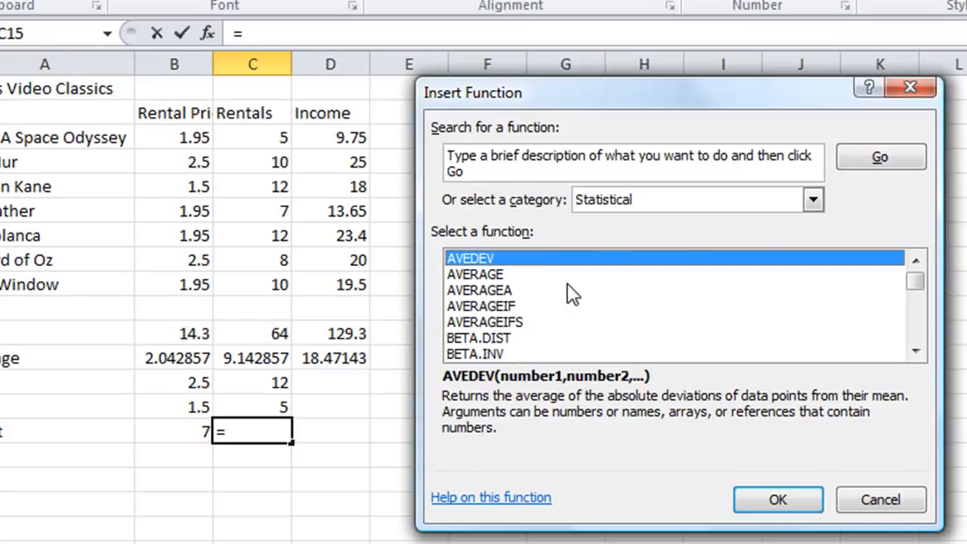
pyautogui.press('c')
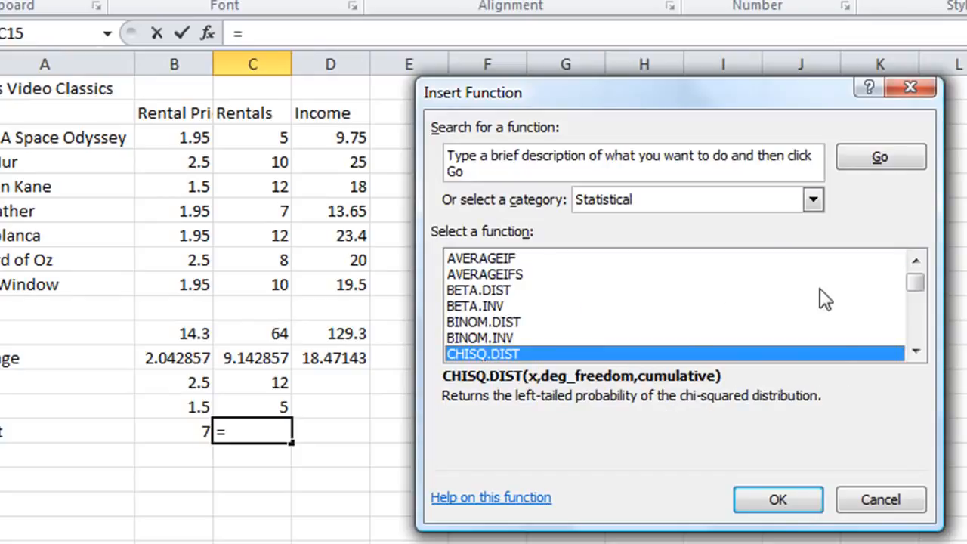
pyautogui.click(916, 351)
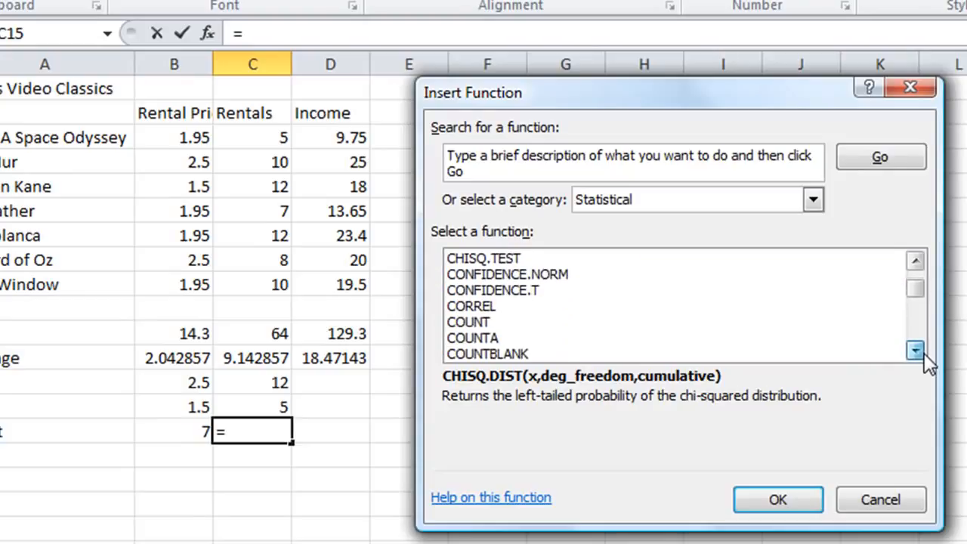
pyautogui.click(482, 322)
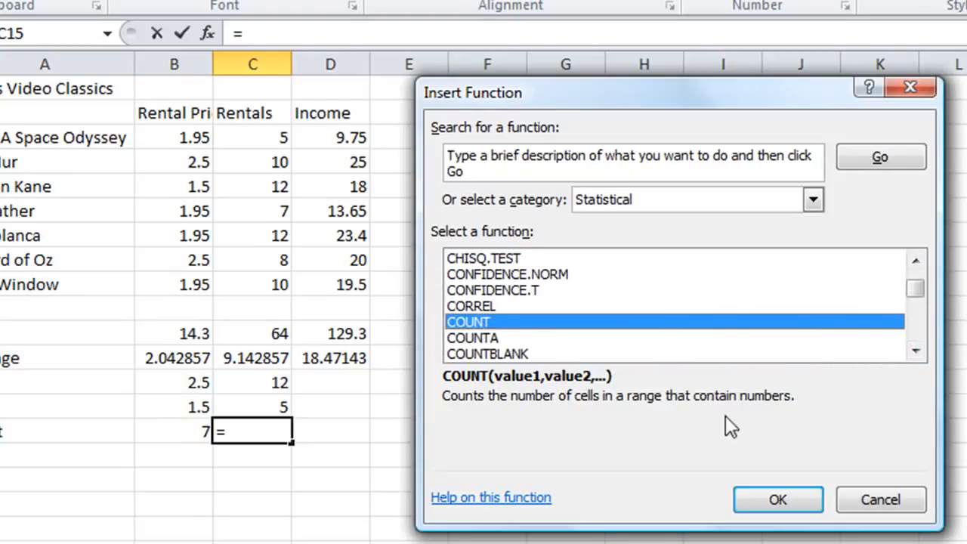
pyautogui.click(777, 502)
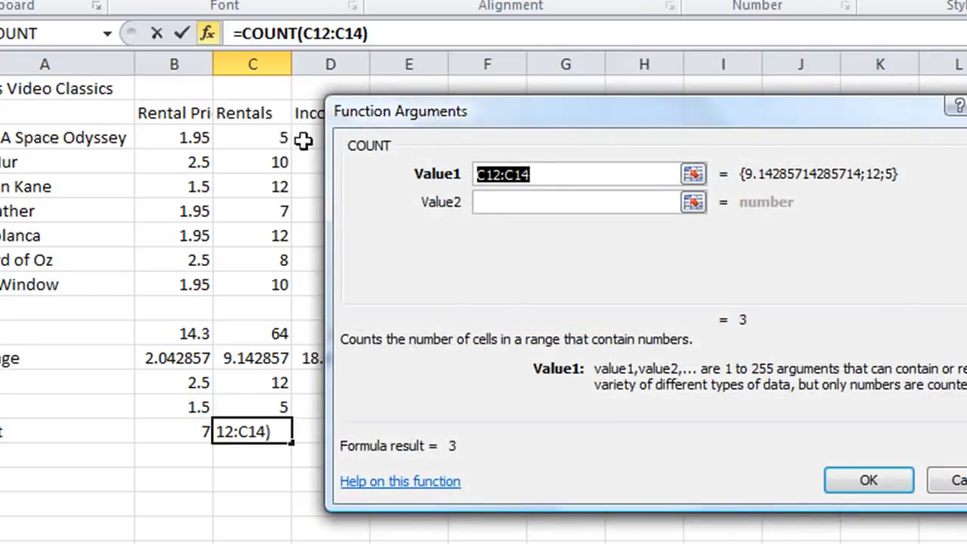
# Set the COUNT function's Value1 argument to the rentals range C3:C9 and complete the formula
pyautogui.moveTo(263, 139); pyautogui.dragTo(224, 294)
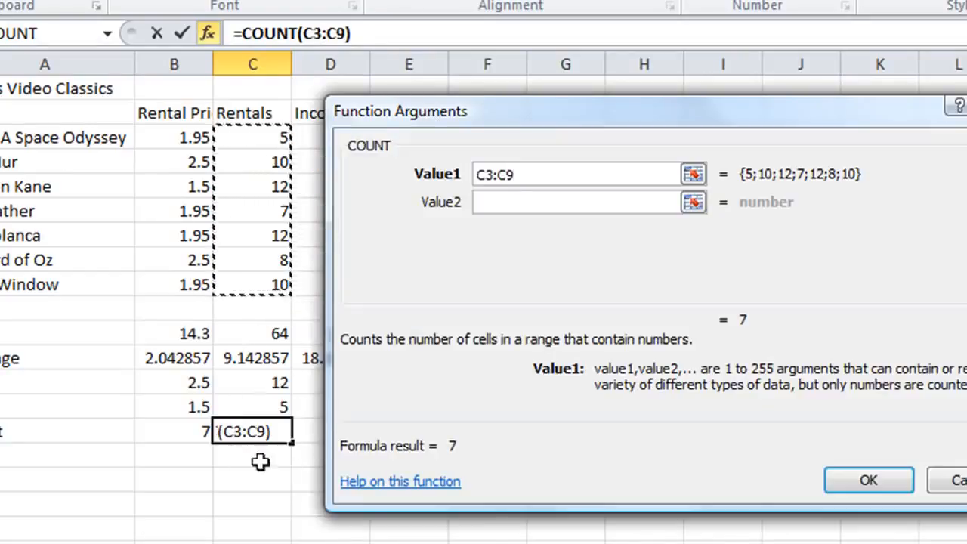
pyautogui.click(868, 480)
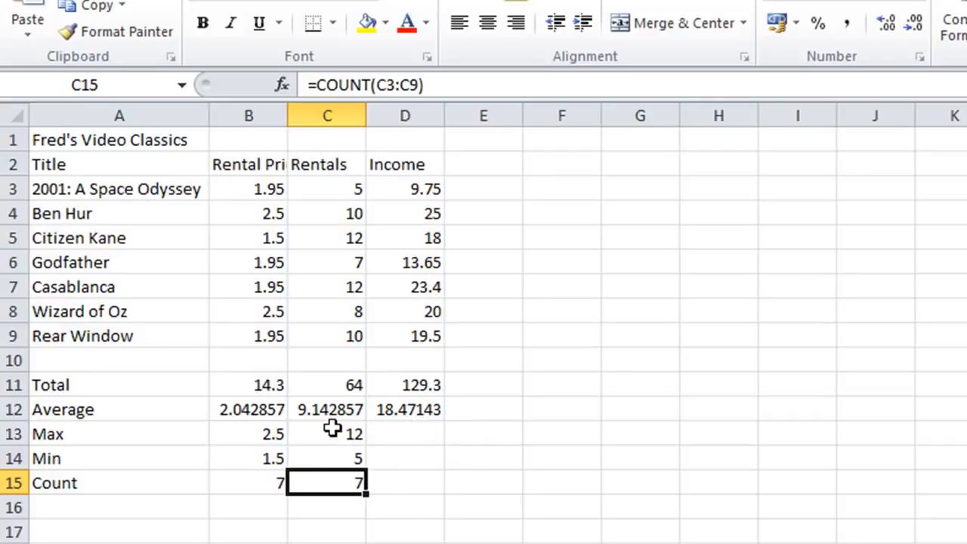
# Copy the Max, Min and Count formulas from C13:C15 across to the Income column with AutoFill
pyautogui.moveTo(333, 428); pyautogui.dragTo(327, 482)
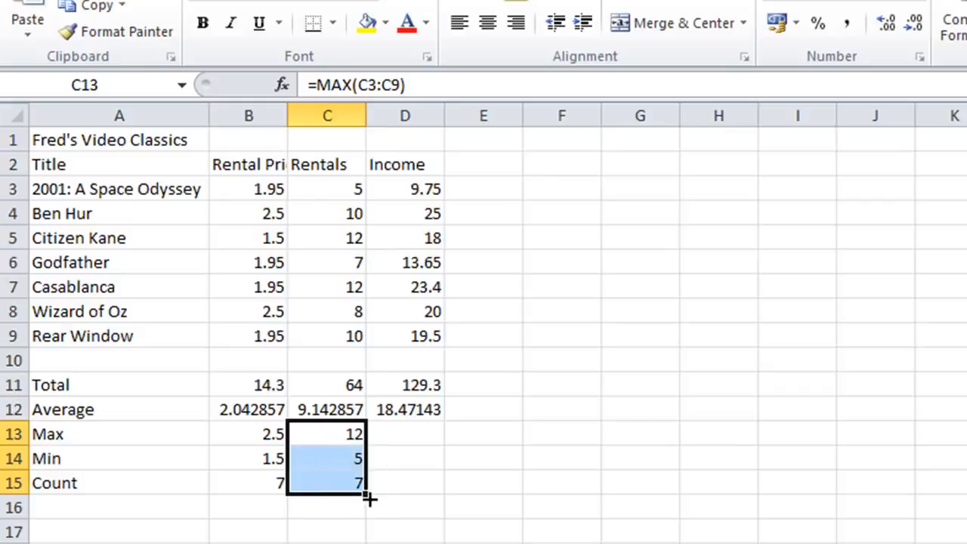
pyautogui.moveTo(369, 498); pyautogui.dragTo(414, 496)
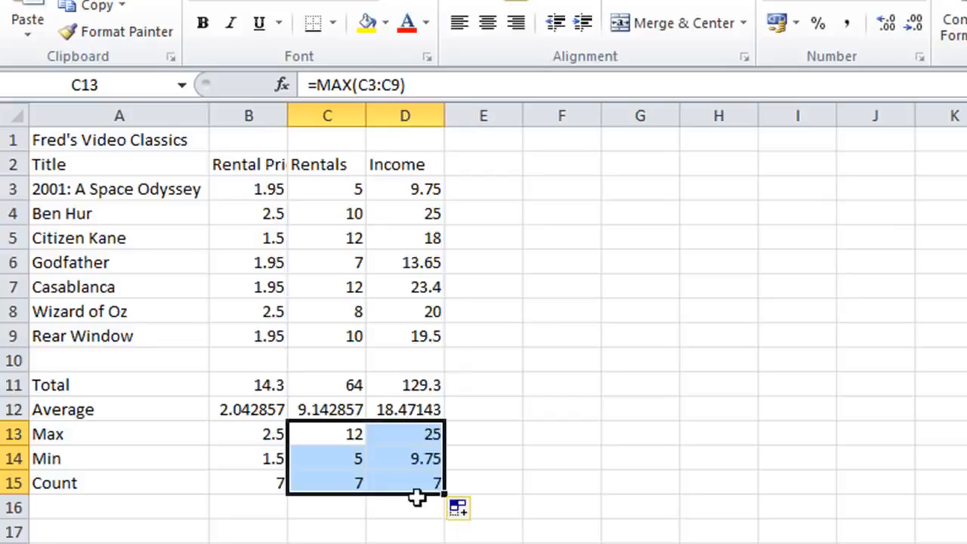
# Check the copied Max, Min and Count formulas in D13:D15 against the originals in C13:C15
pyautogui.click(433, 437)
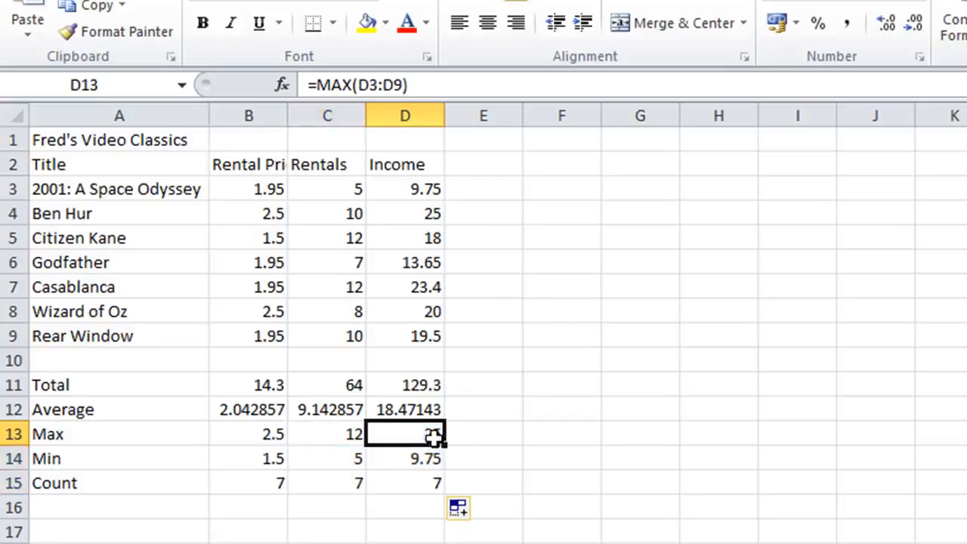
pyautogui.click(410, 460)
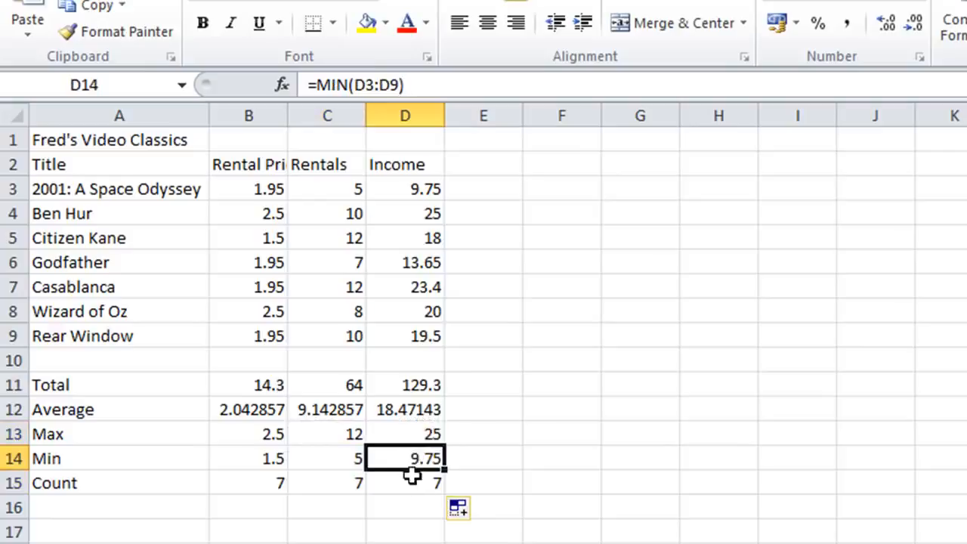
pyautogui.click(413, 481)
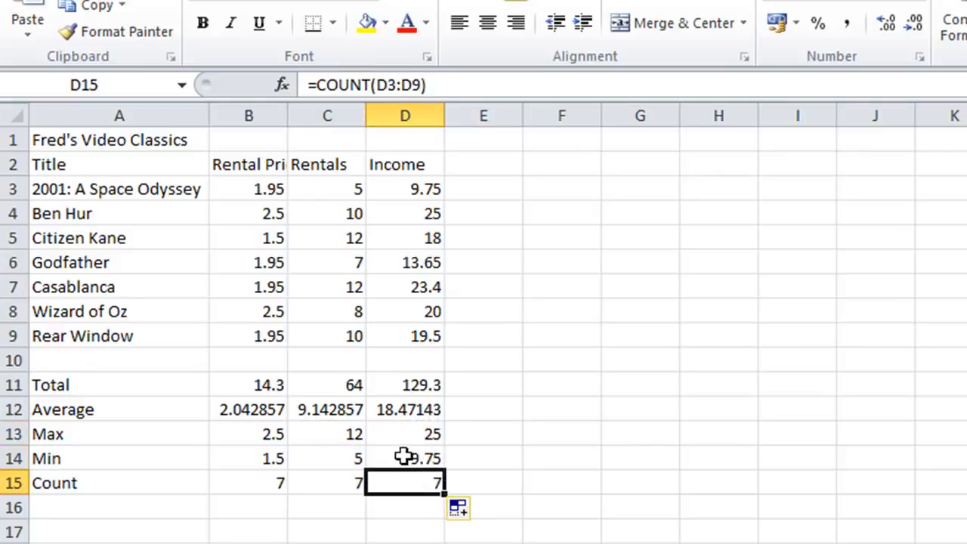
pyautogui.click(404, 457)
pyautogui.click(398, 433)
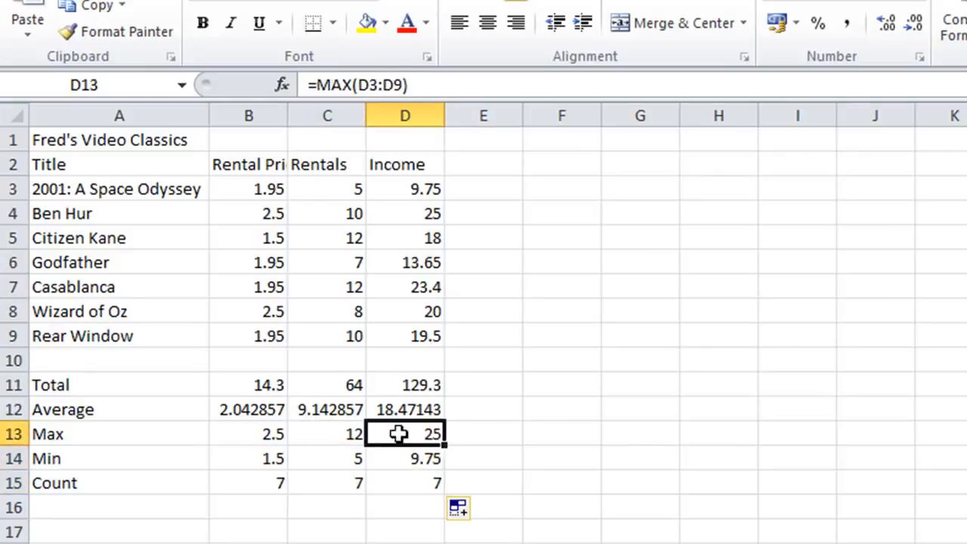
pyautogui.click(352, 434)
pyautogui.click(349, 457)
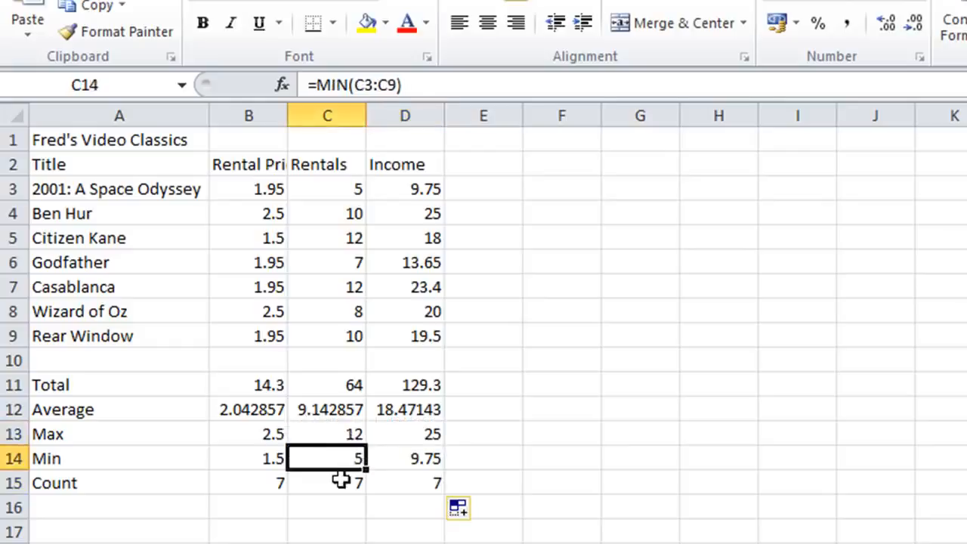
pyautogui.click(342, 481)
pyautogui.click(410, 481)
pyautogui.click(408, 457)
pyautogui.click(410, 435)
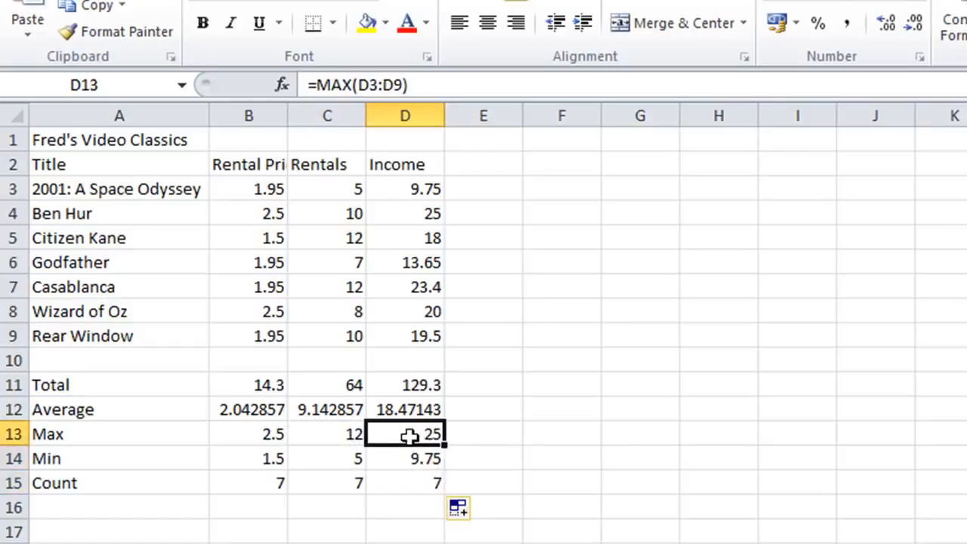